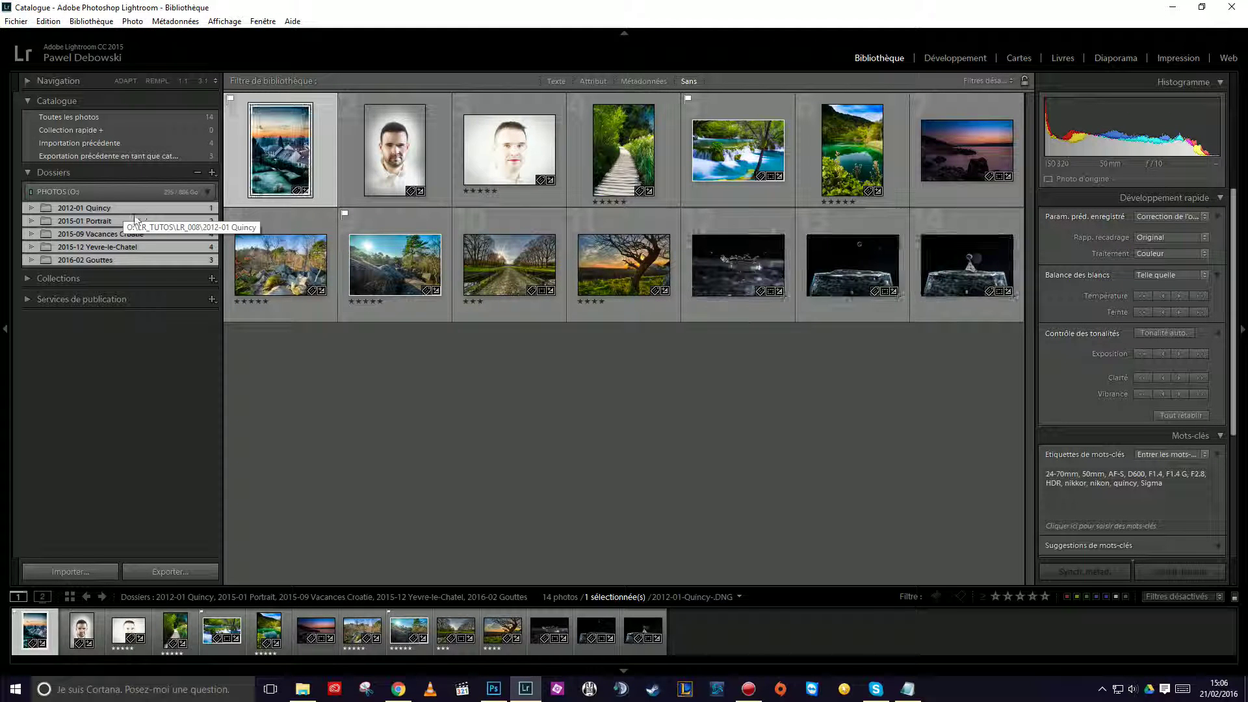
Show the photos of all folders from 2012-01 Quincy to 2016-02 Gouttes and select the turquoise waterfall photo.
left_click(105, 263)
left_click(97, 209, "shift")
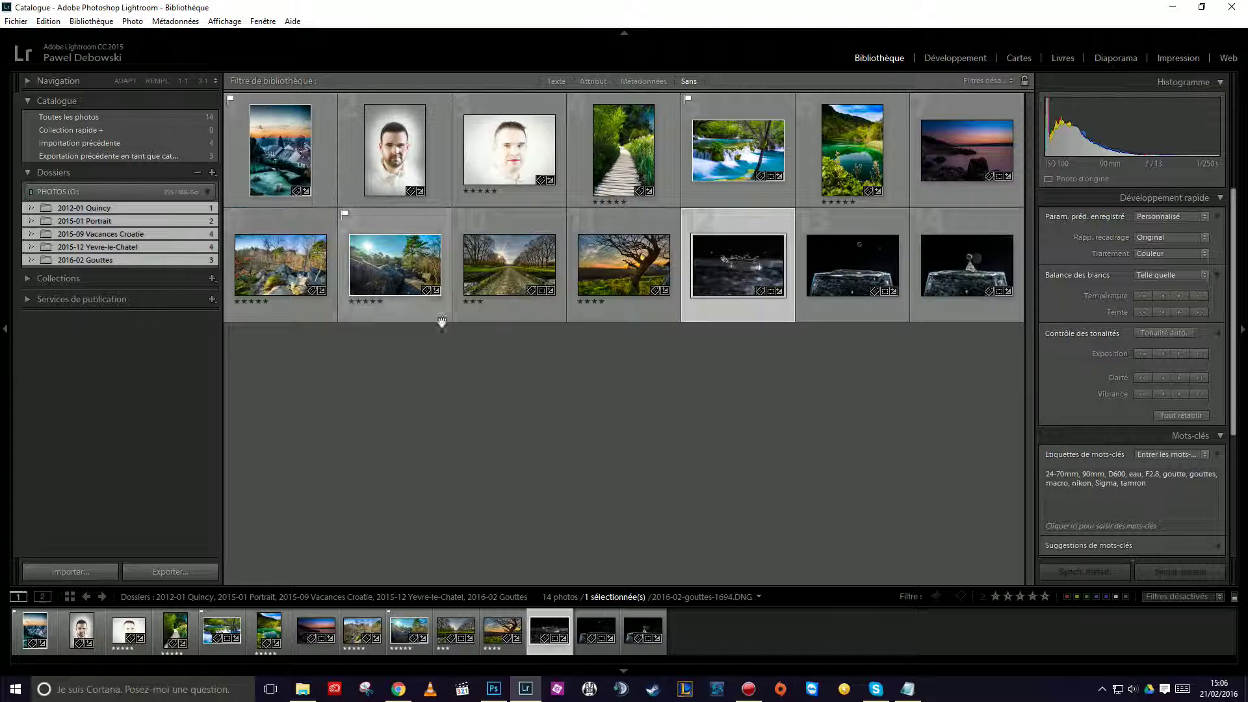
left_click(737, 162)
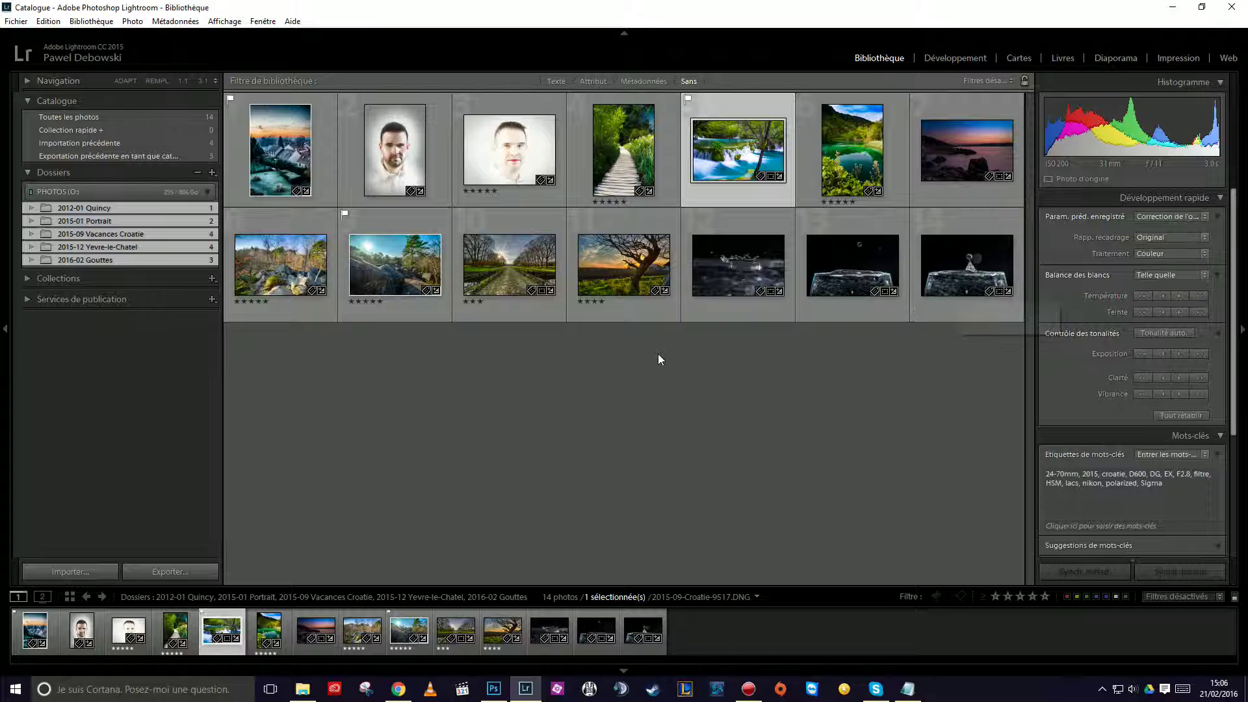
Start a new catalogue and create a folder named Best_photos inside LR_TUTOS to hold it.
left_click(16, 21)
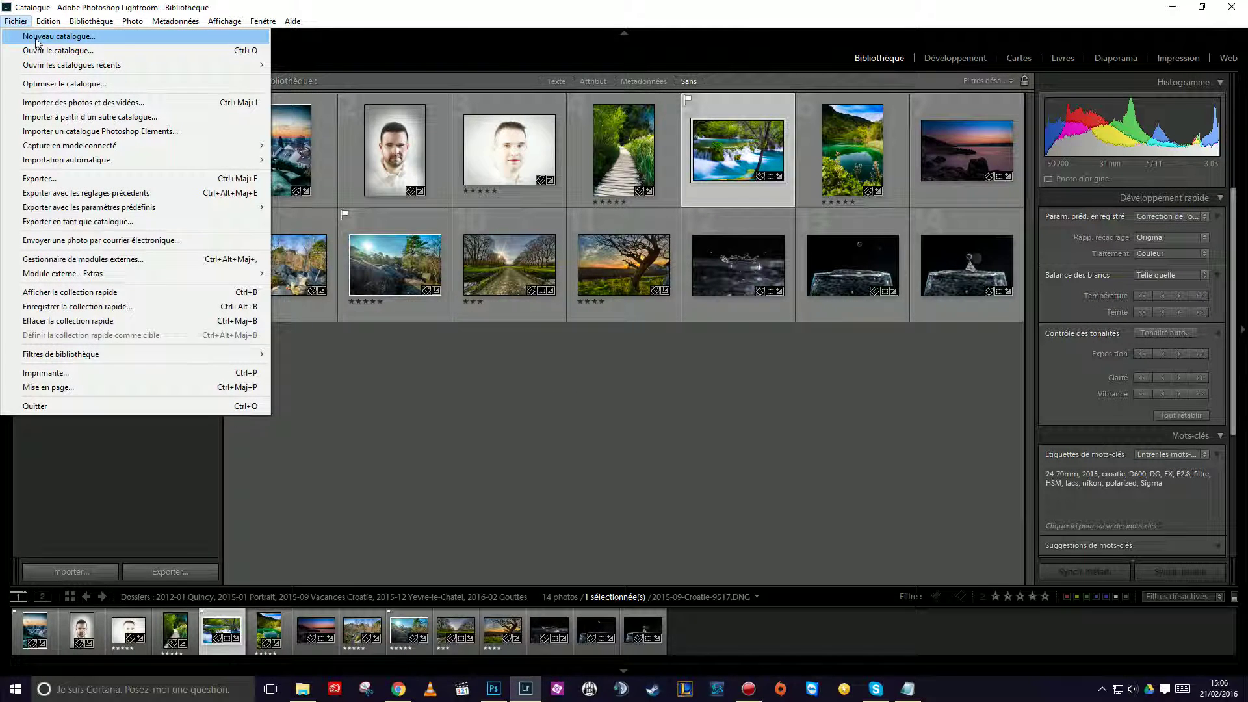
left_click(38, 36)
scroll(429, 377, "up", 5)
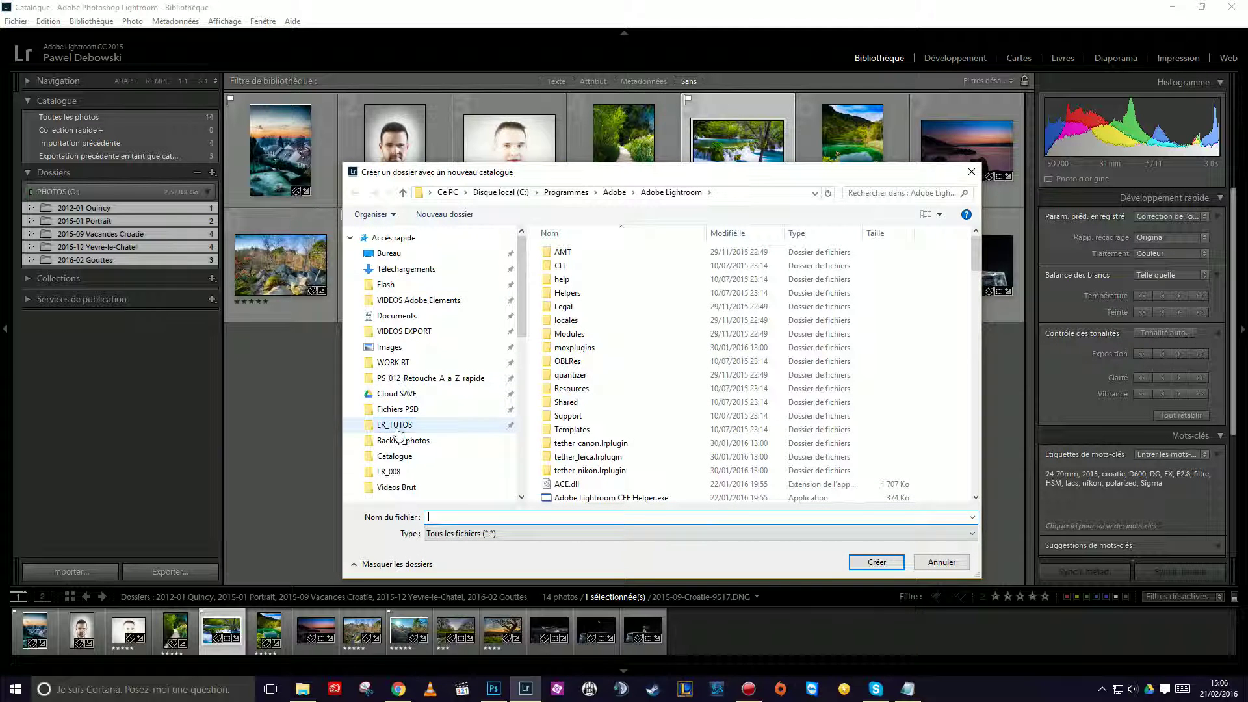
left_click(394, 424)
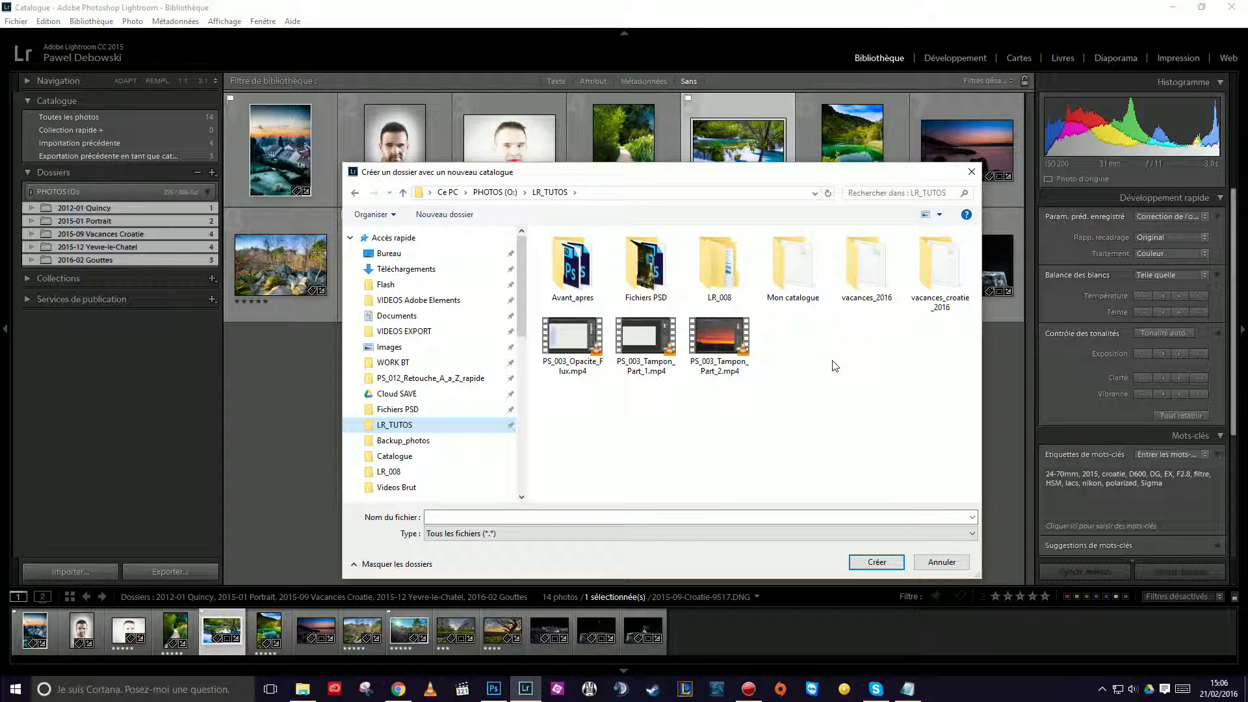
right_click(817, 368)
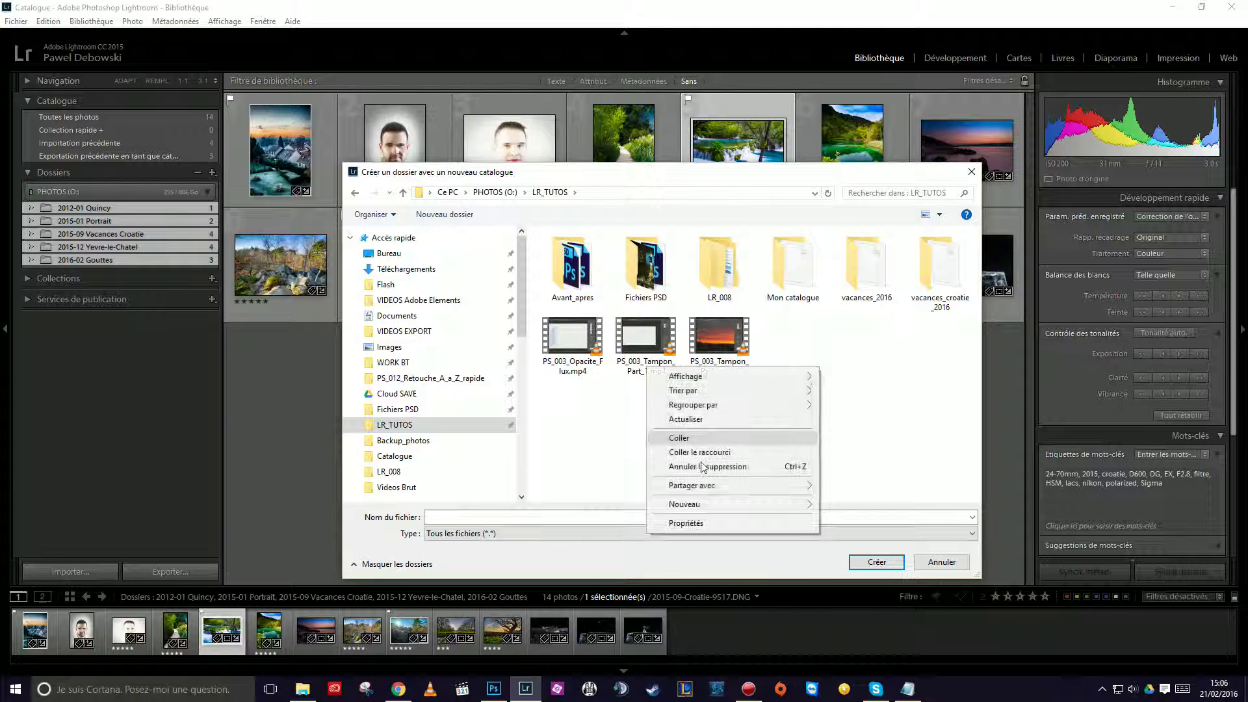
mouse_move(676, 507)
left_click(520, 506)
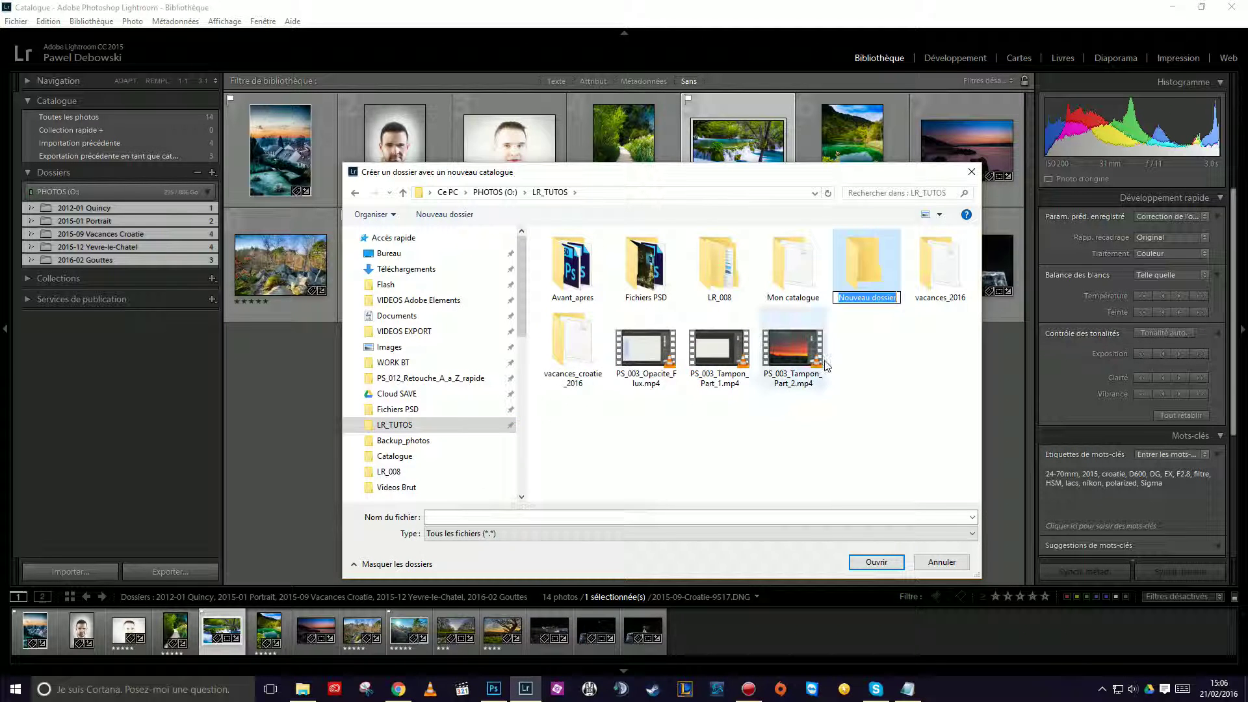
type("Best_photos")
key("Return")
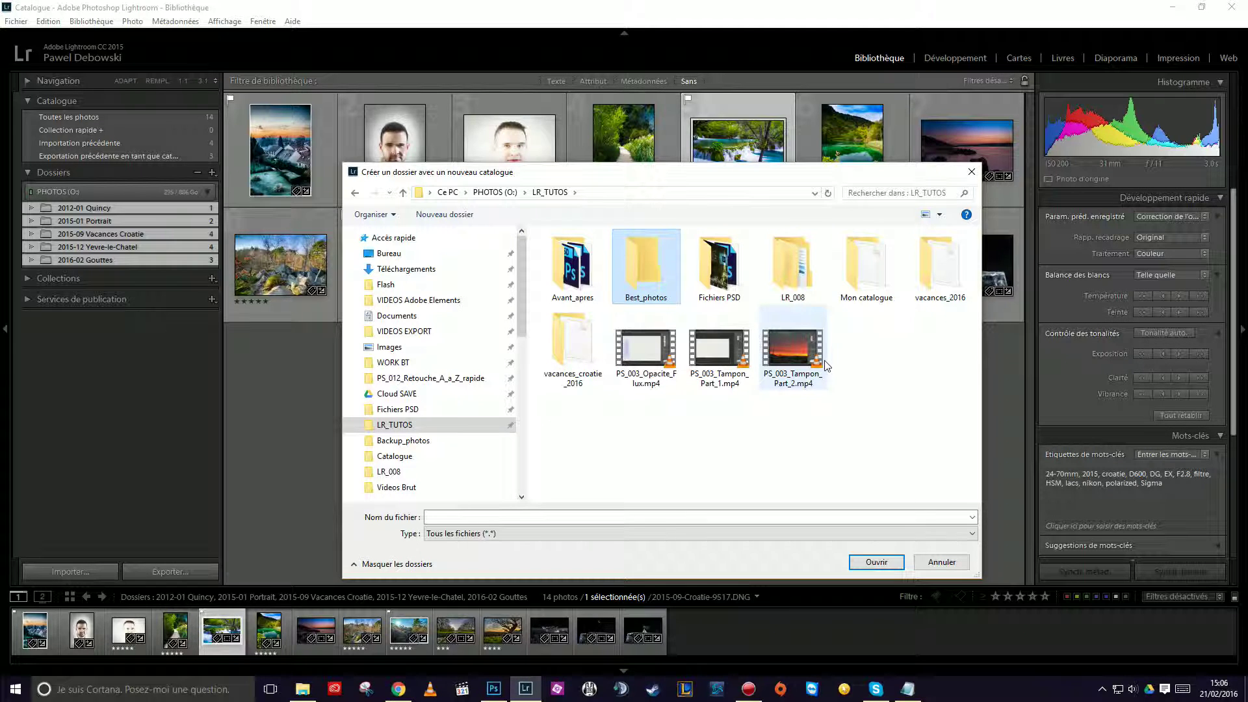
Name the new catalogue best_of_photos and create it inside the Best_photos folder.
double_click(646, 265)
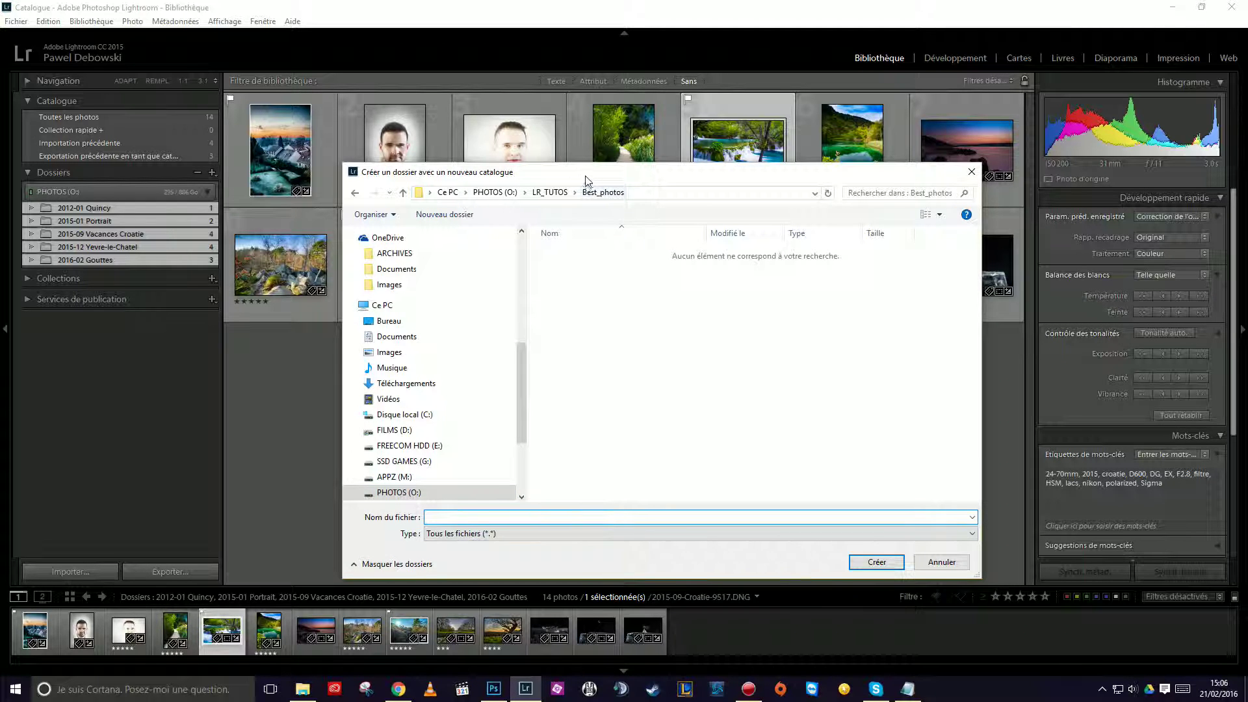
type("b")
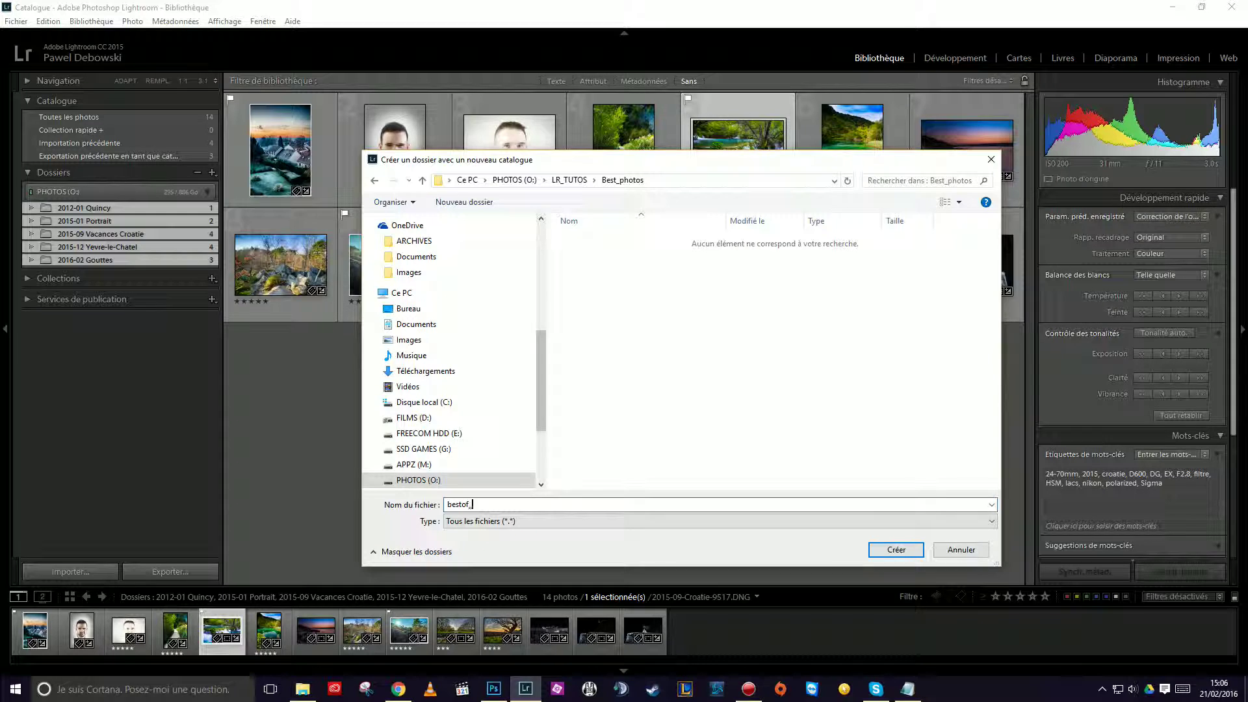
type("esto")
key("BackSpace")
type("_of_photos")
key("Return")
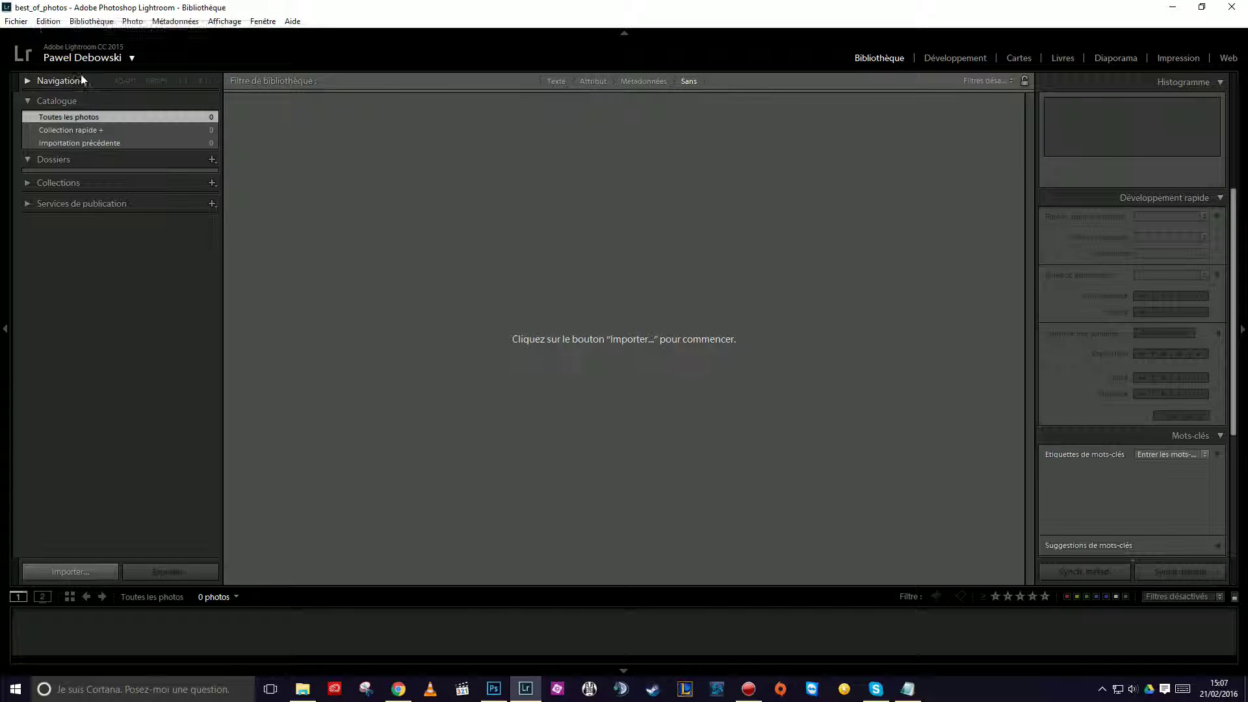
Open the auto import settings and browse to LR_TUTOS\Best_photos for the watched folder.
left_click(16, 22)
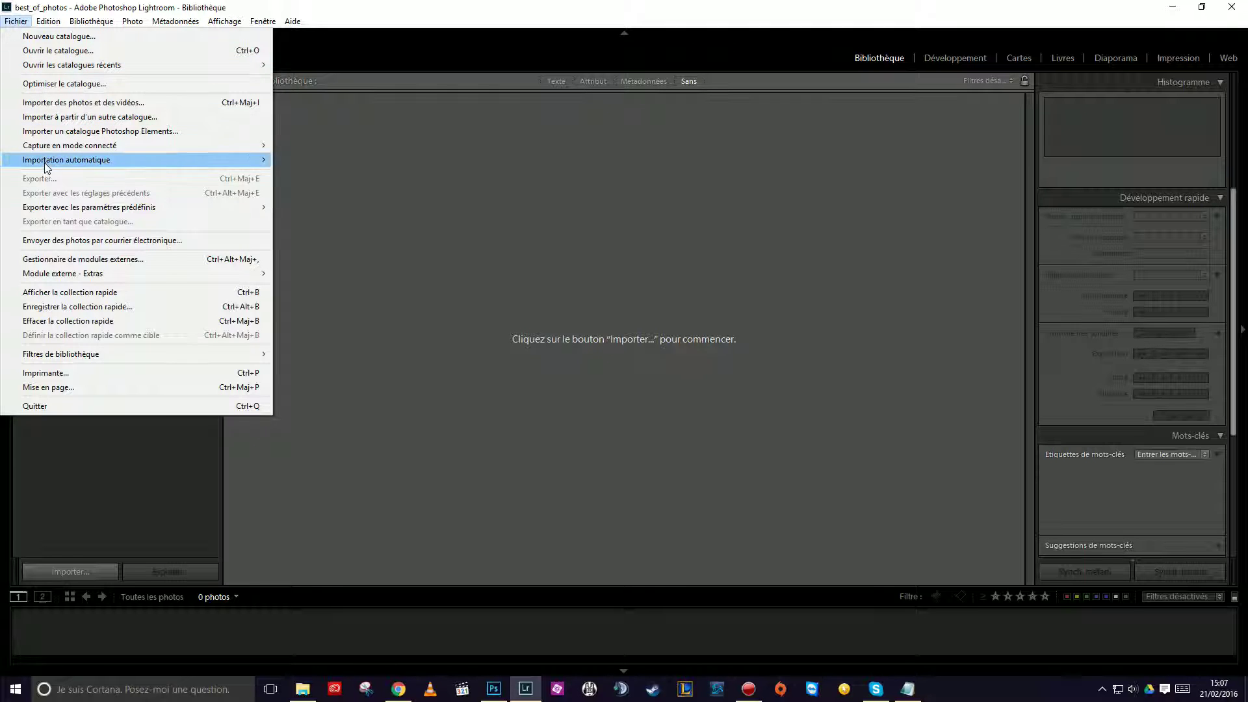
mouse_move(44, 157)
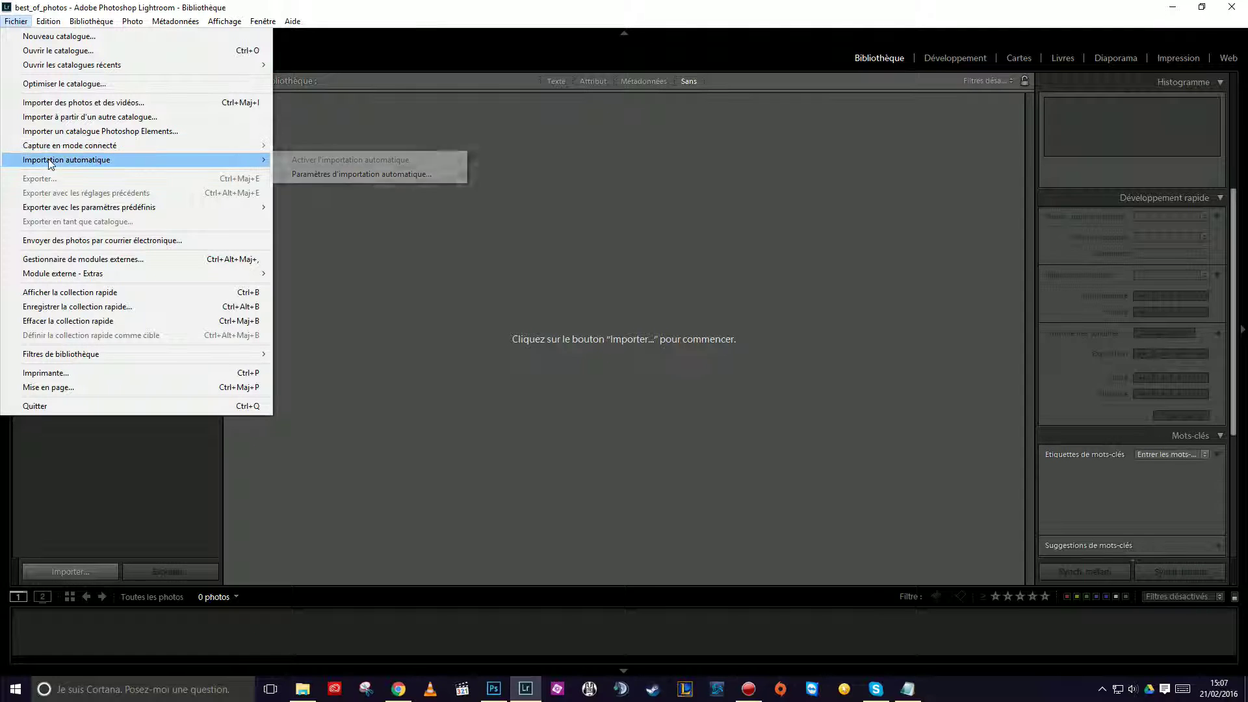
left_click(327, 175)
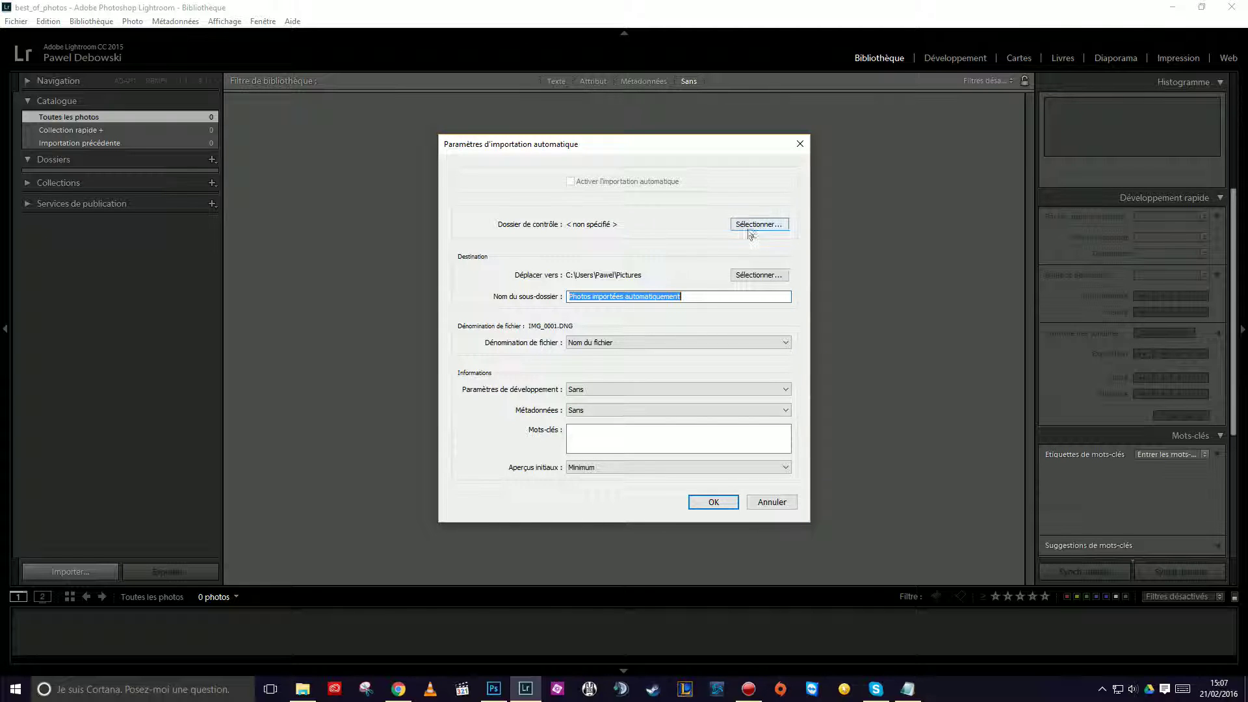
left_click(742, 229)
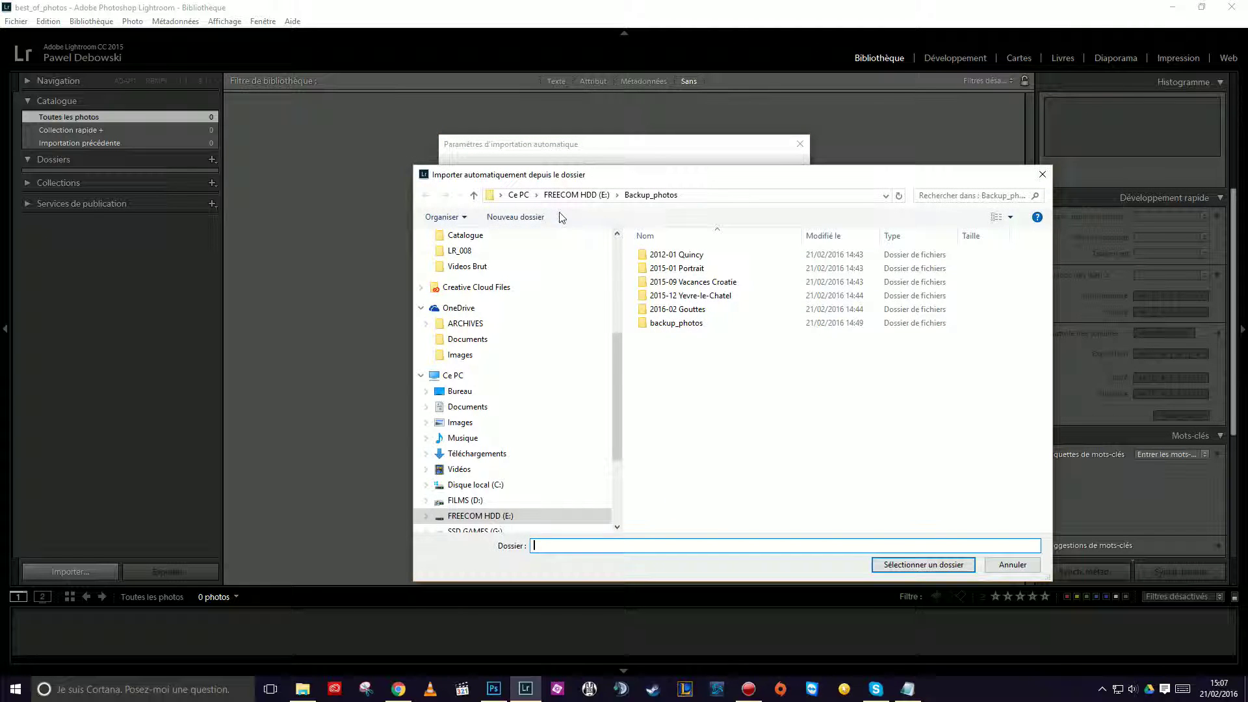
left_click(513, 195)
scroll(513, 364, "up", 5)
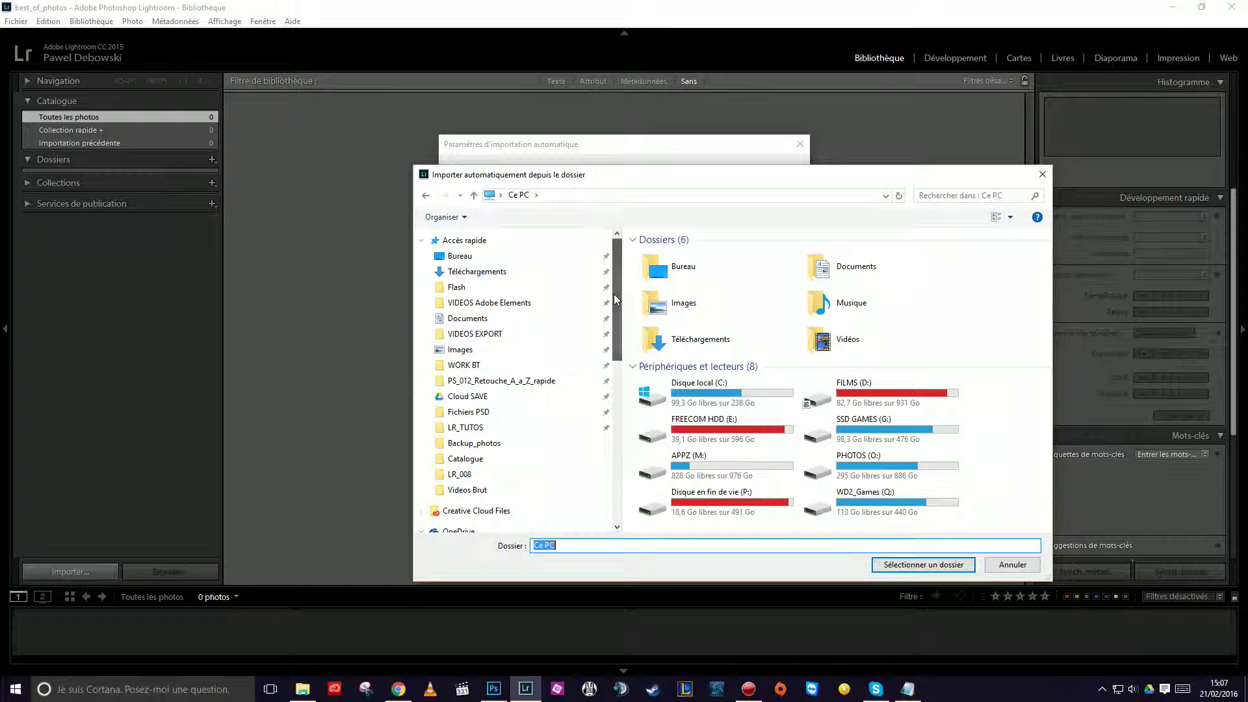
left_click(463, 429)
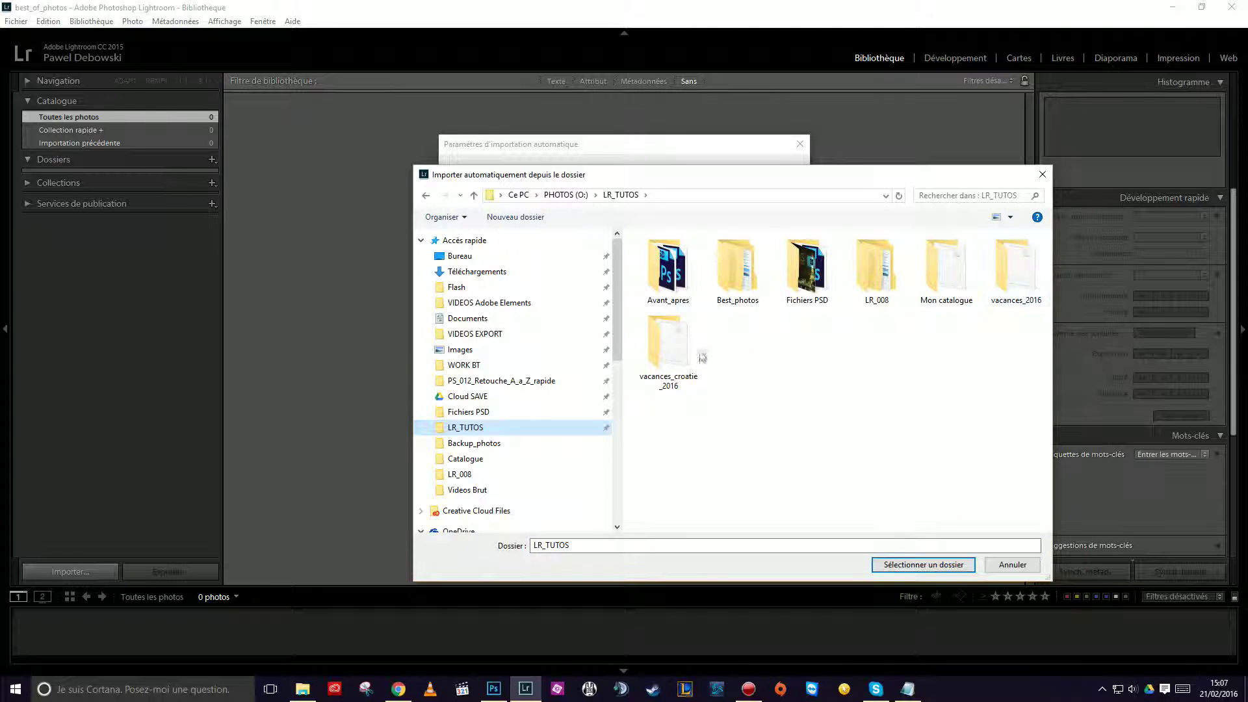
double_click(748, 268)
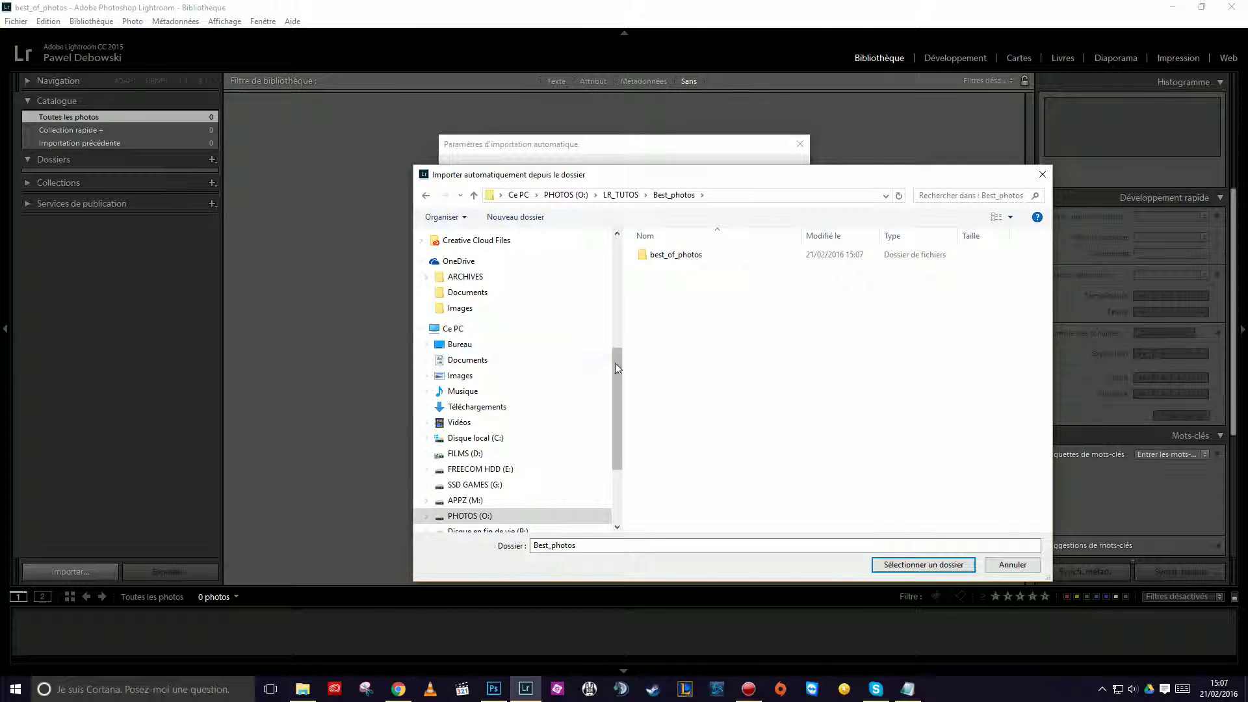
Create a folder named transition inside Best_photos and choose it as the watched folder for auto import.
right_click(552, 333)
mouse_move(593, 472)
left_click(479, 474)
type("transition")
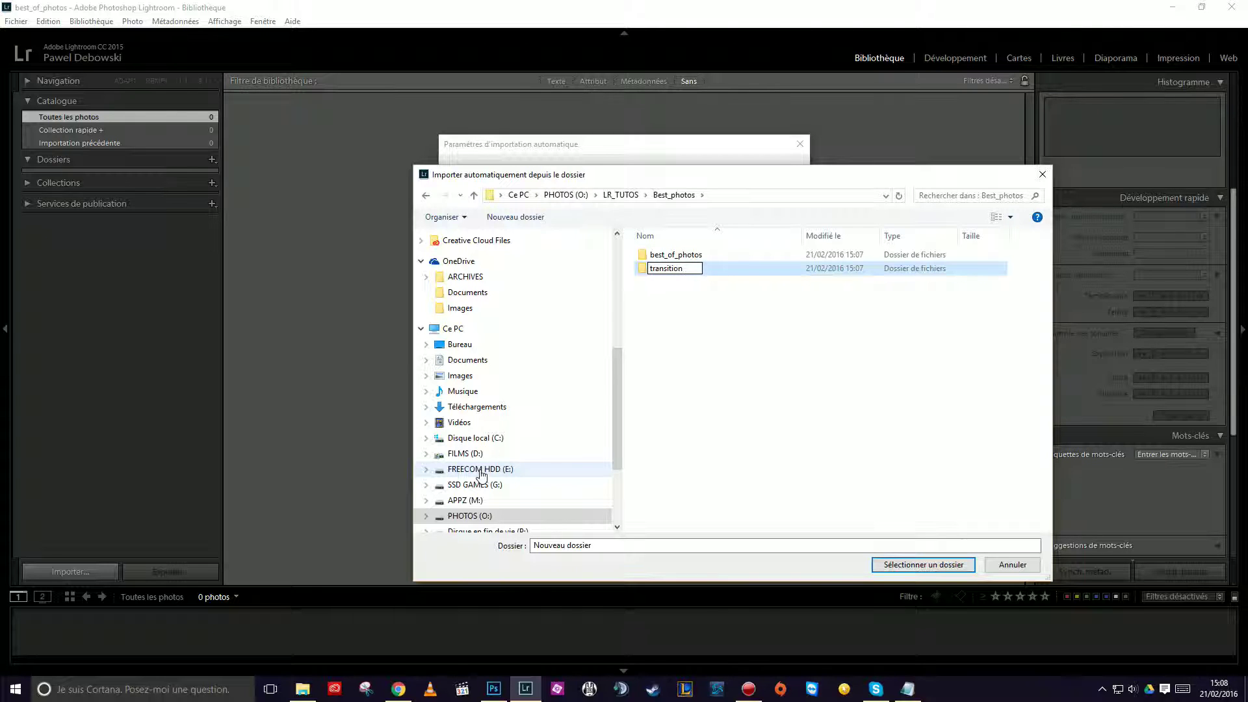
left_click(694, 361)
left_click(661, 272)
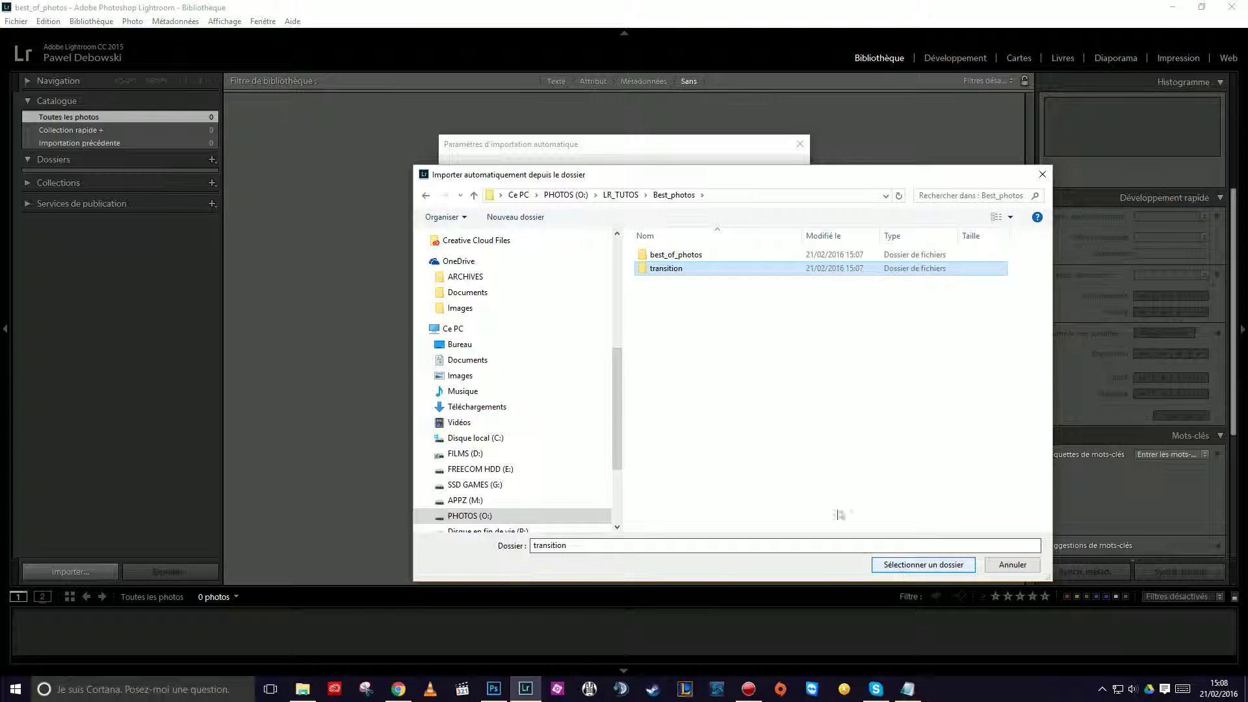
left_click(923, 565)
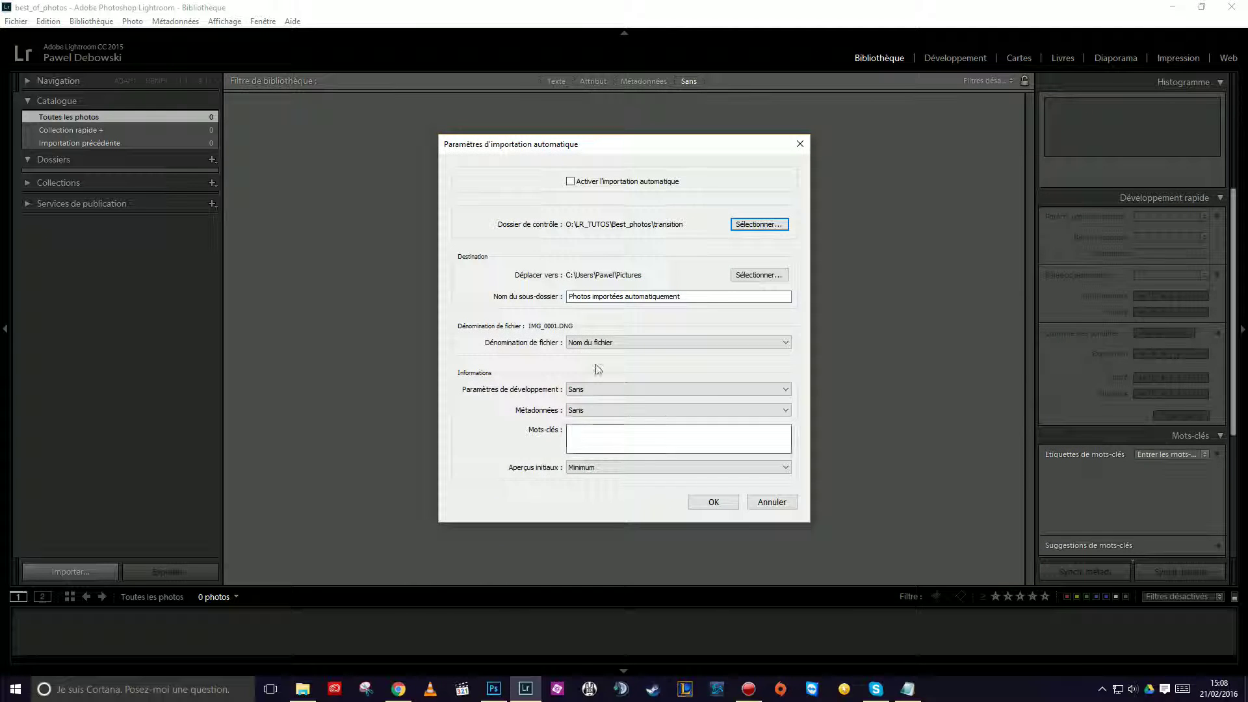
Browse to the LR_TUTOS\Best_photos folder for the auto import destination.
left_click_drag(649, 144, 660, 141)
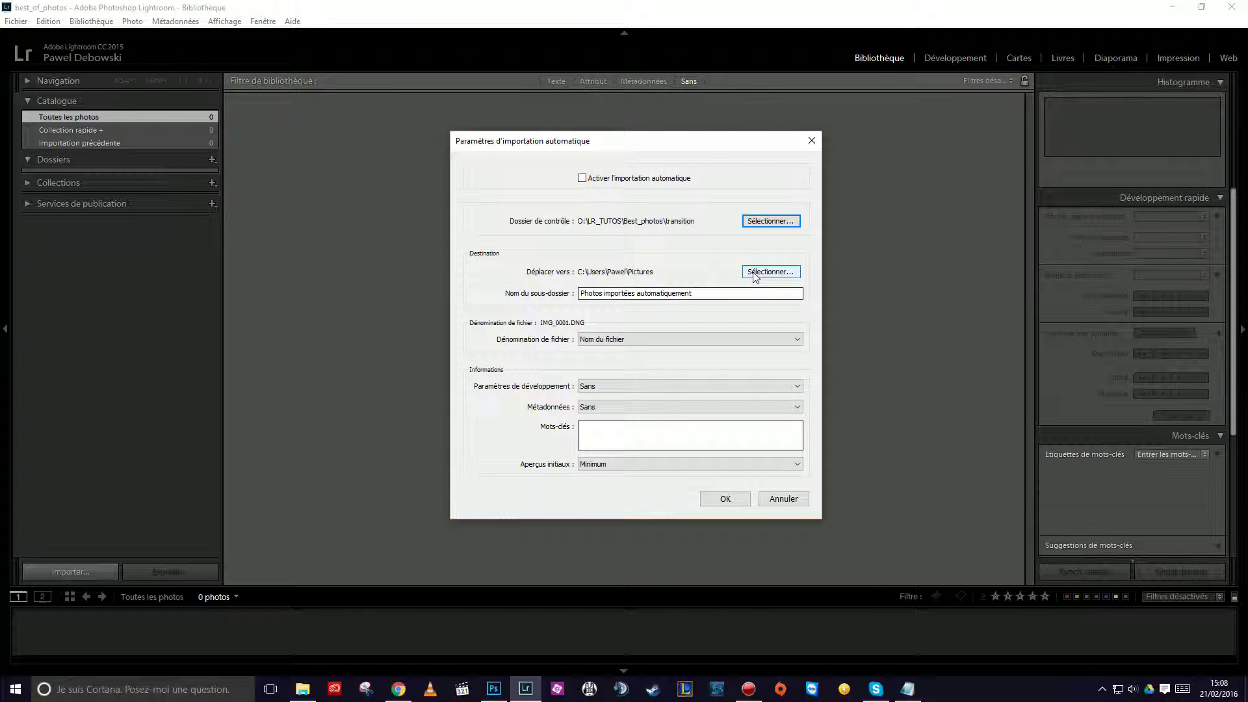
left_click(696, 294)
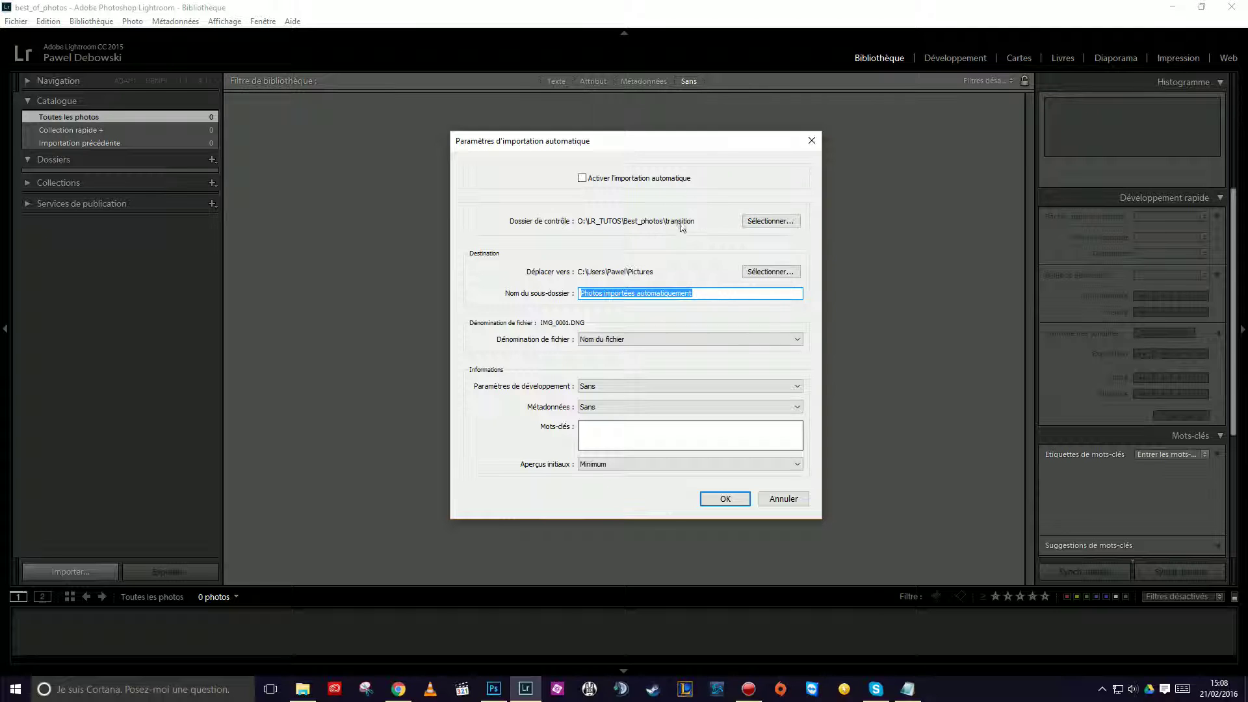
left_click_drag(628, 145, 620, 140)
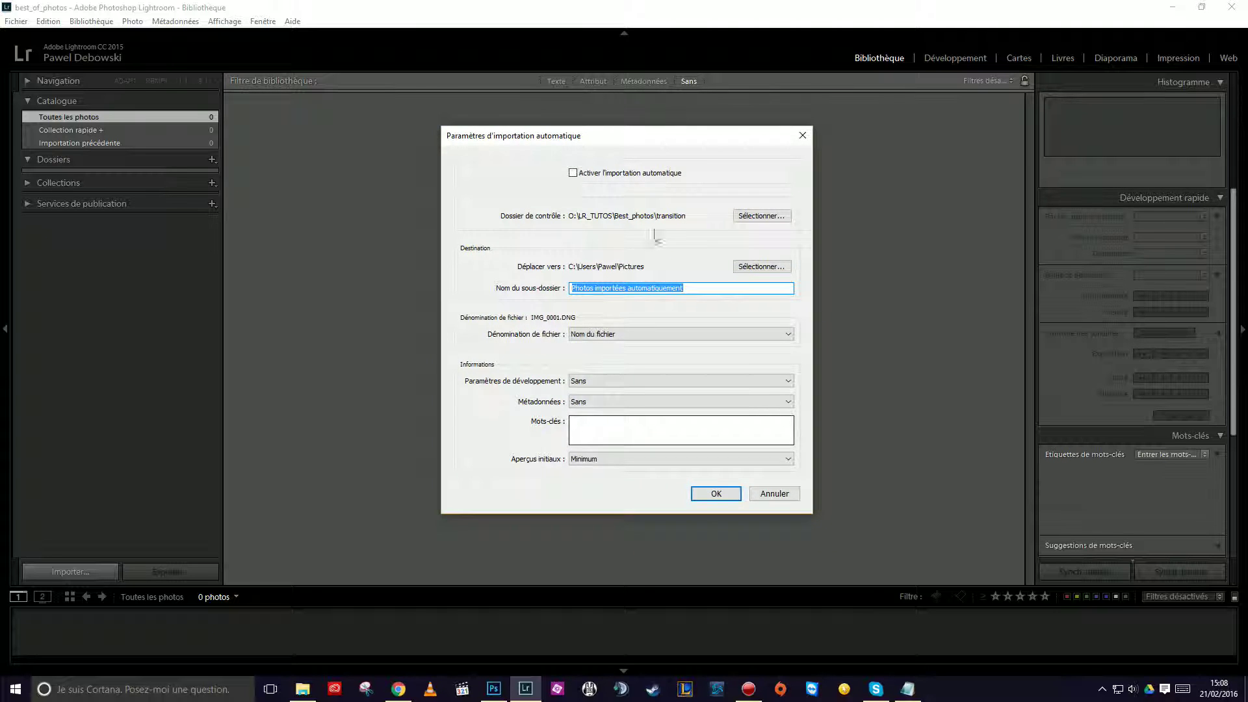
left_click(755, 269)
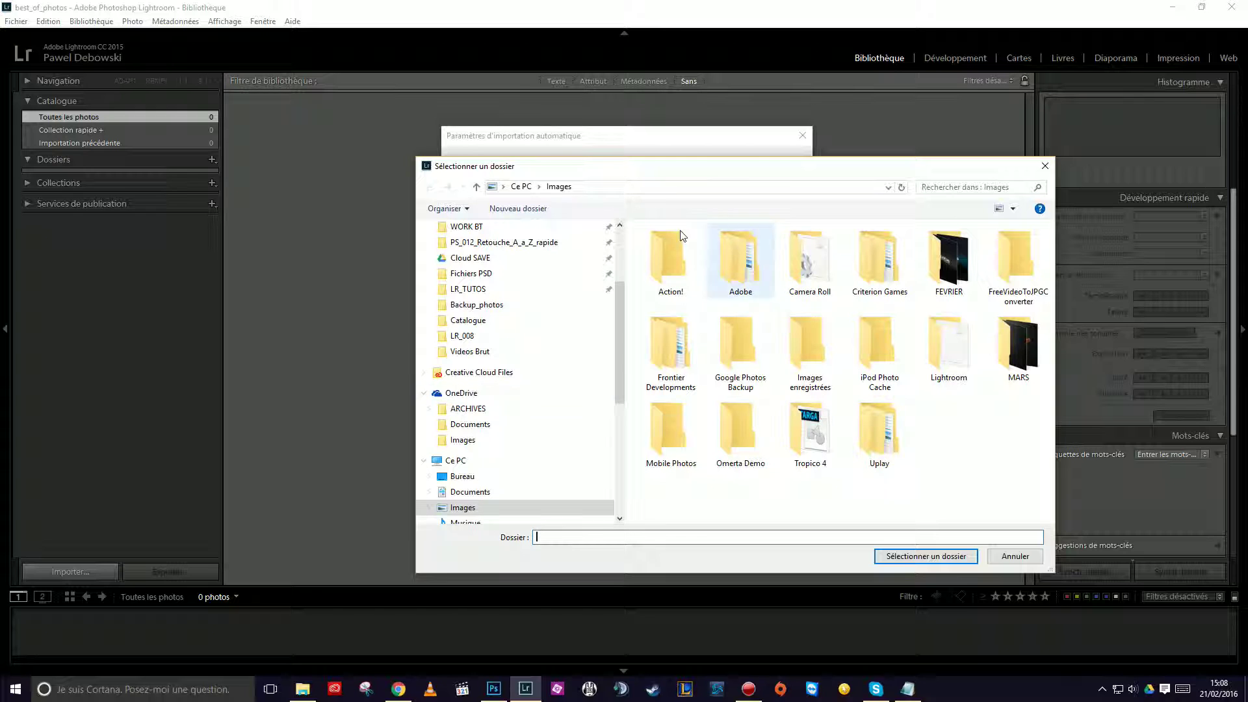
left_click_drag(620, 349, 619, 296)
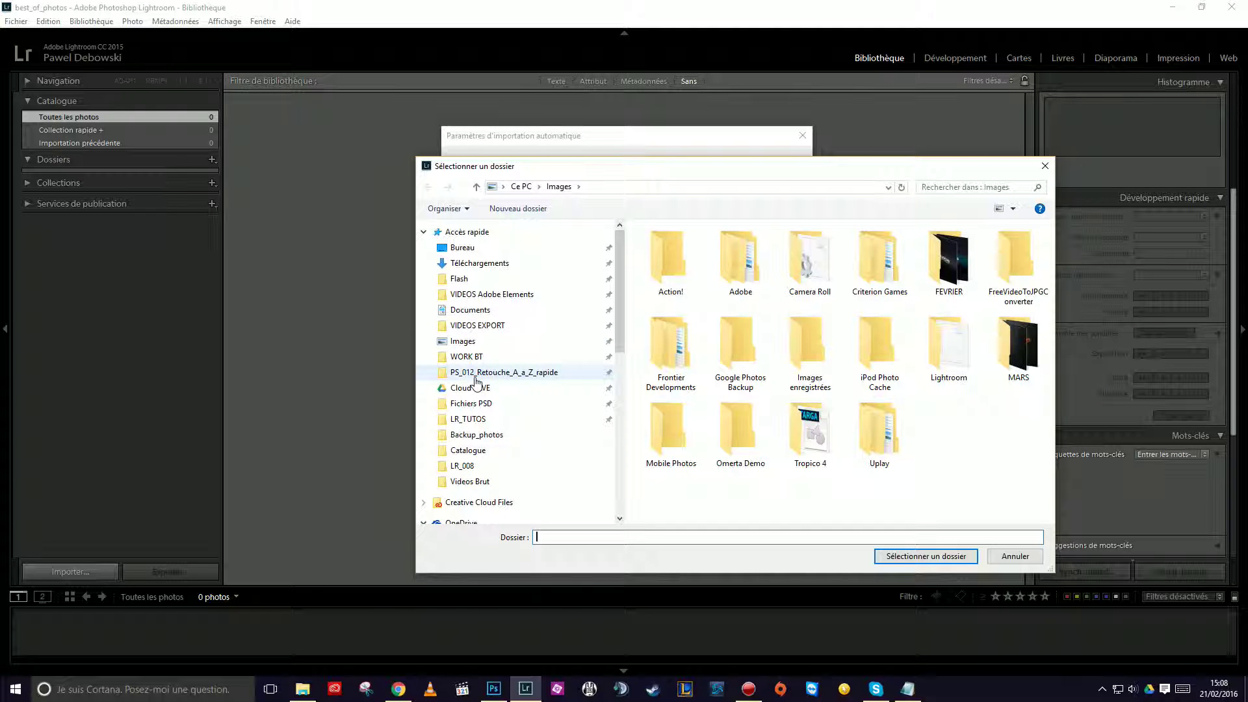
left_click(473, 423)
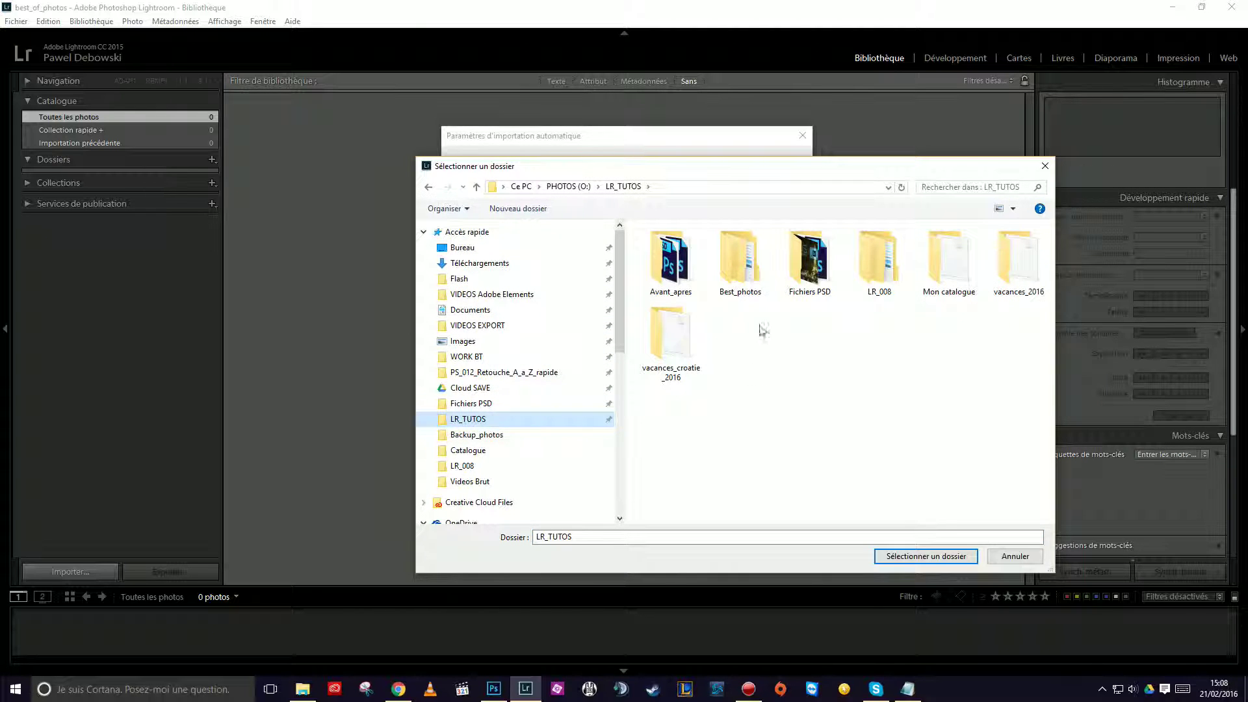
left_click(750, 255)
double_click(750, 255)
Create a folder named A trier inside Best_photos and choose it as the destination for imported photos.
right_click(699, 308)
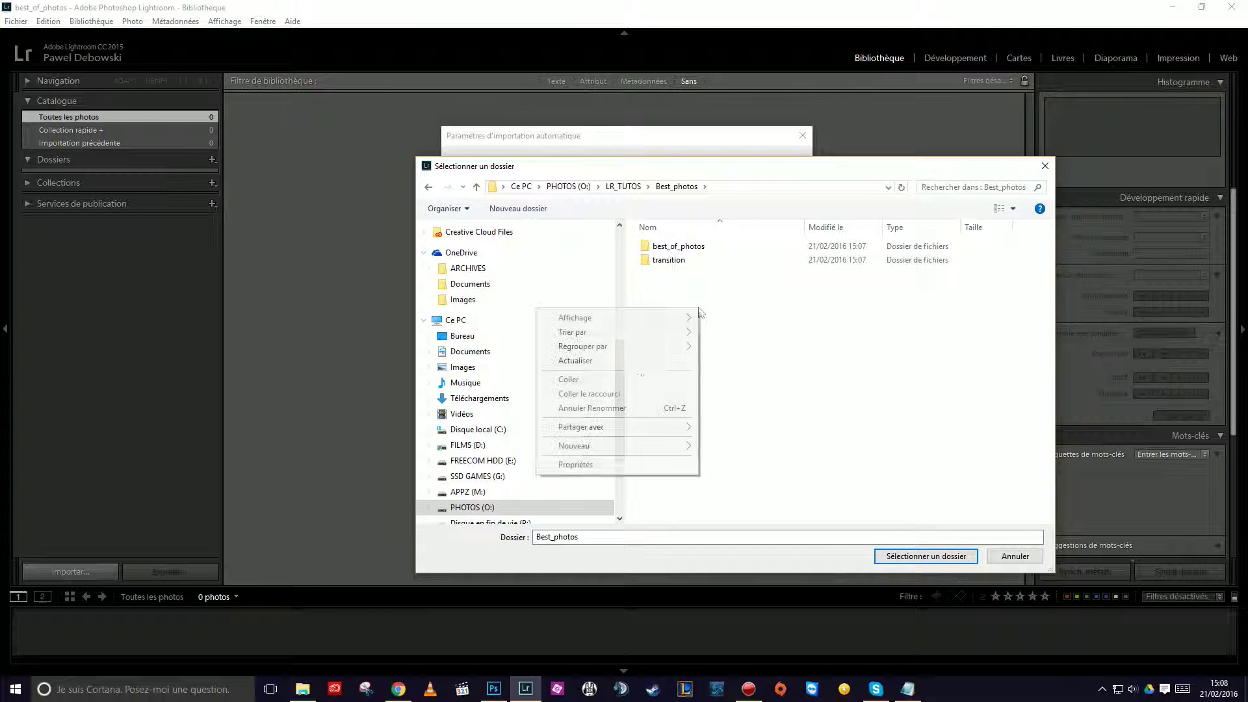
mouse_move(585, 446)
left_click(453, 449)
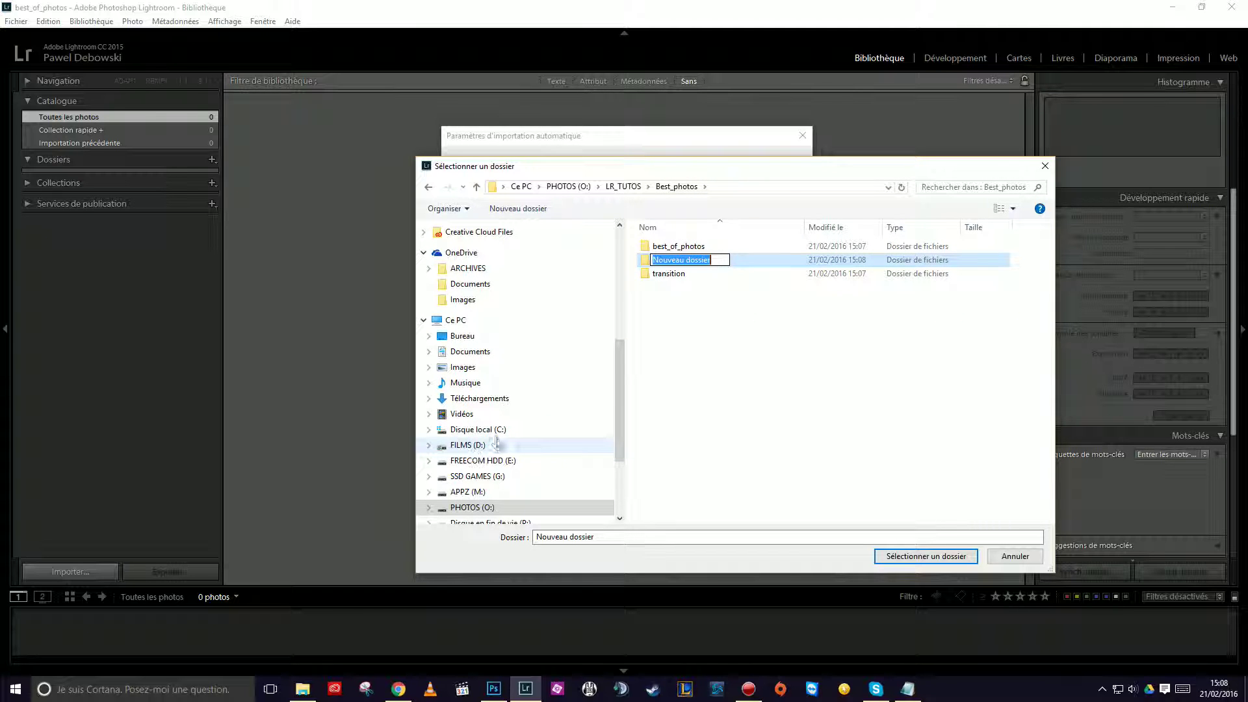
type("A trier")
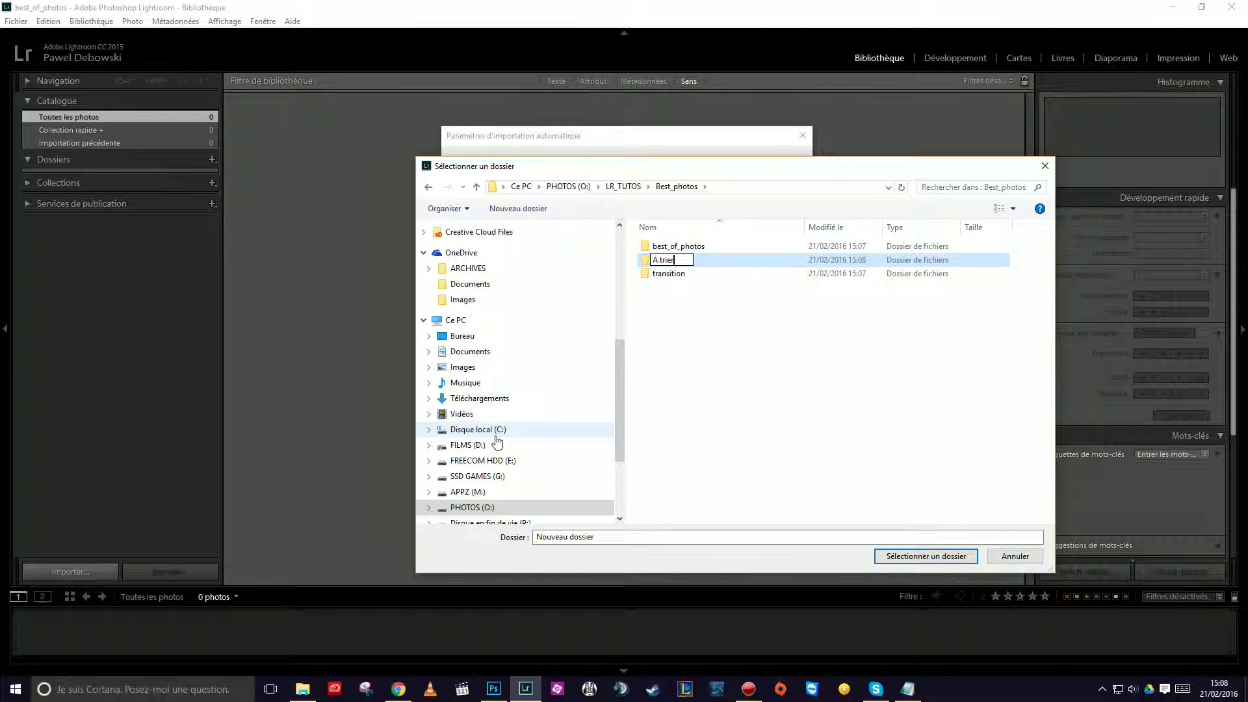
key("Return")
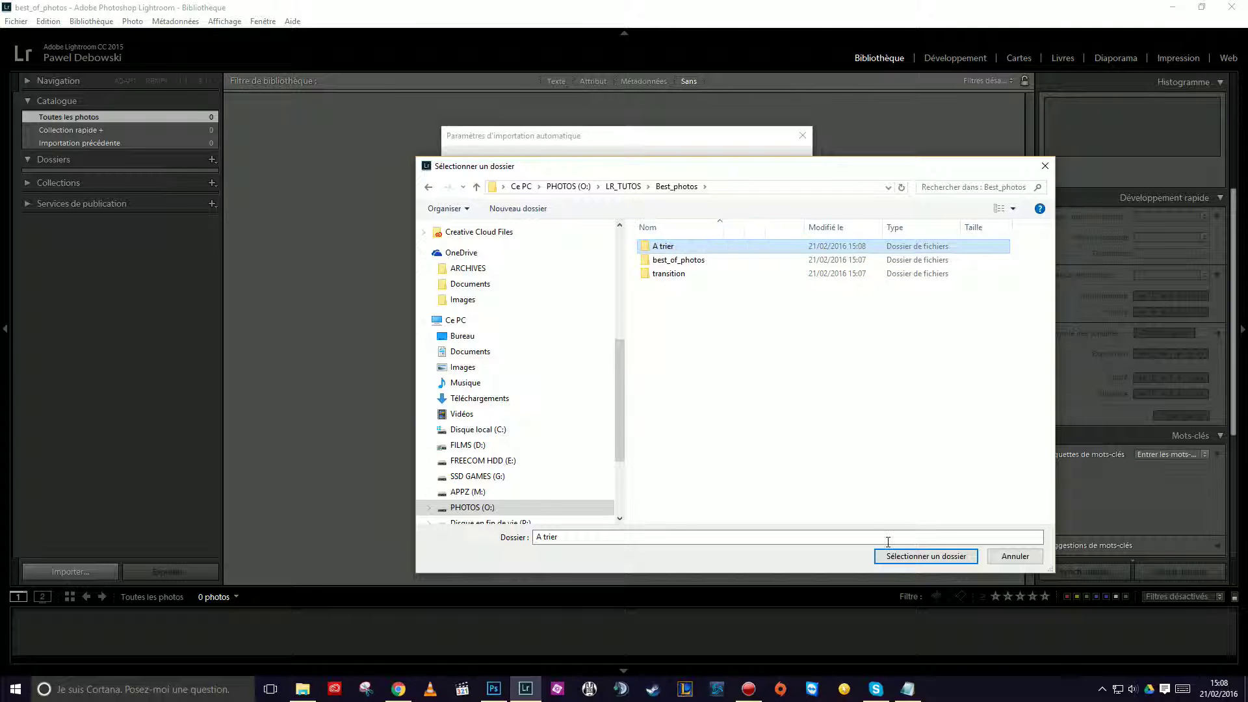
left_click(924, 554)
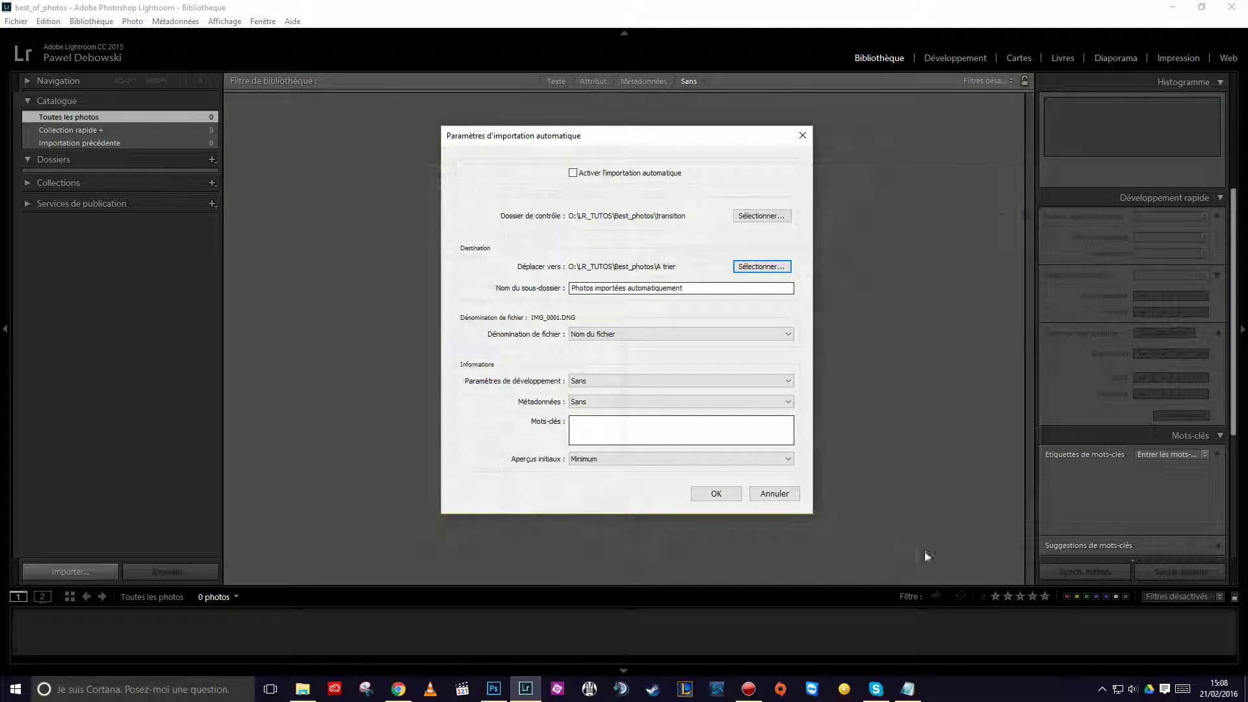
Keep file naming as Nom du fichier and accept the auto import settings.
left_click(600, 335)
left_click(536, 337)
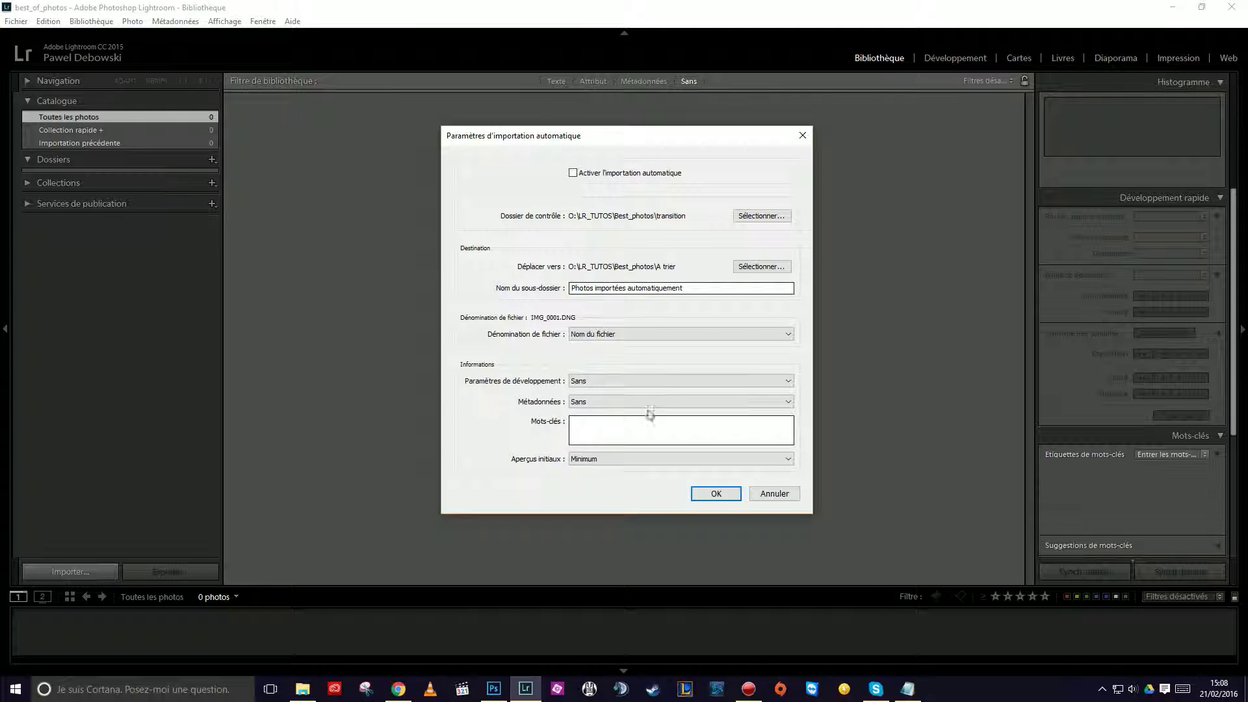
left_click(711, 499)
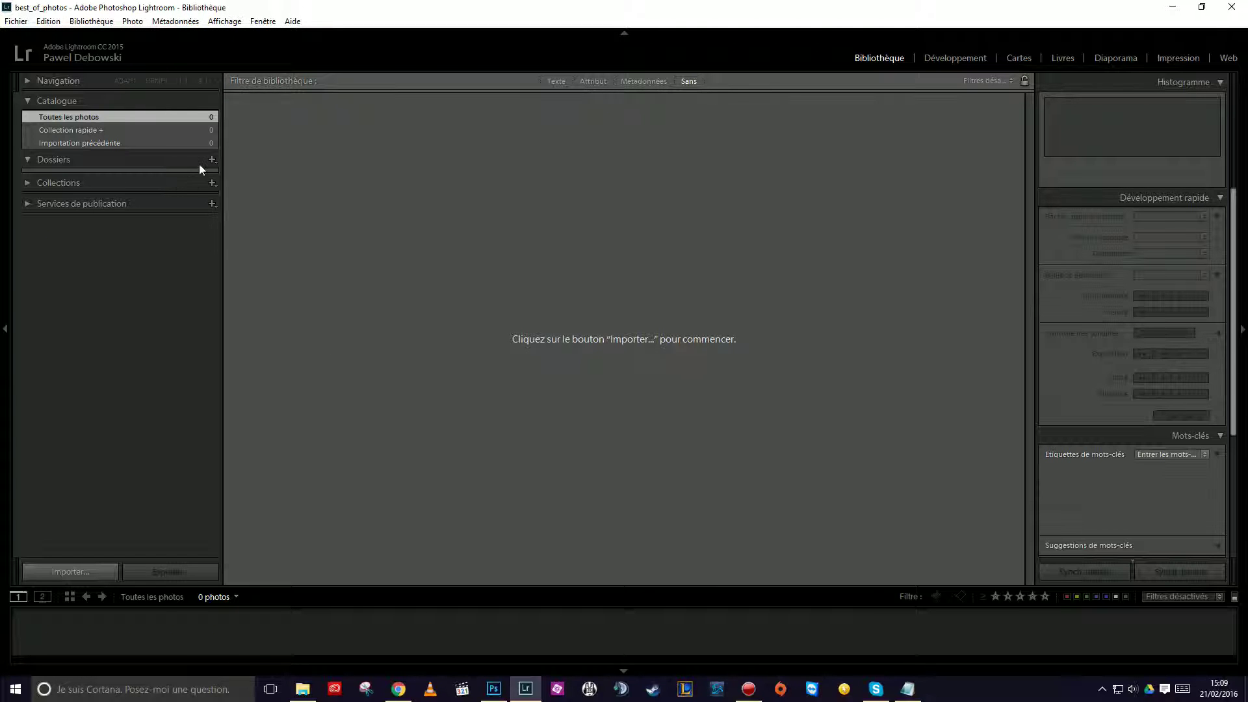
Activate automatic import for the best_of_photos catalogue and check that the option is enabled.
left_click(16, 20)
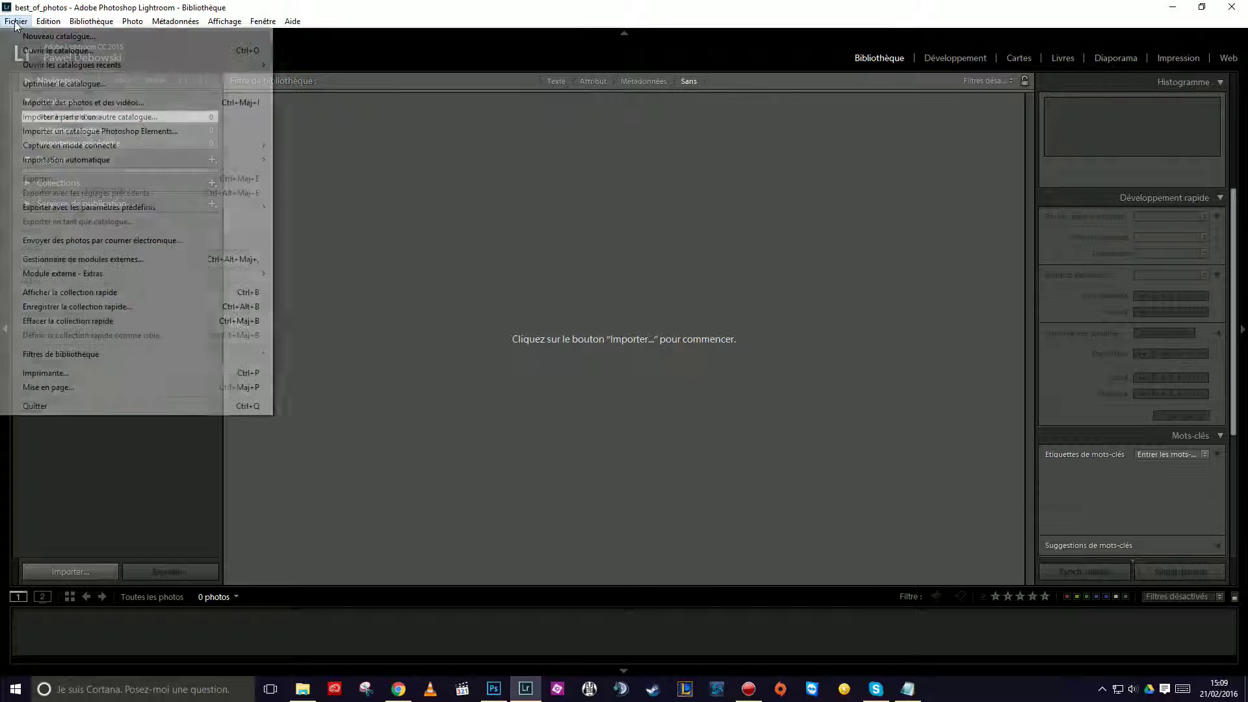
mouse_move(78, 160)
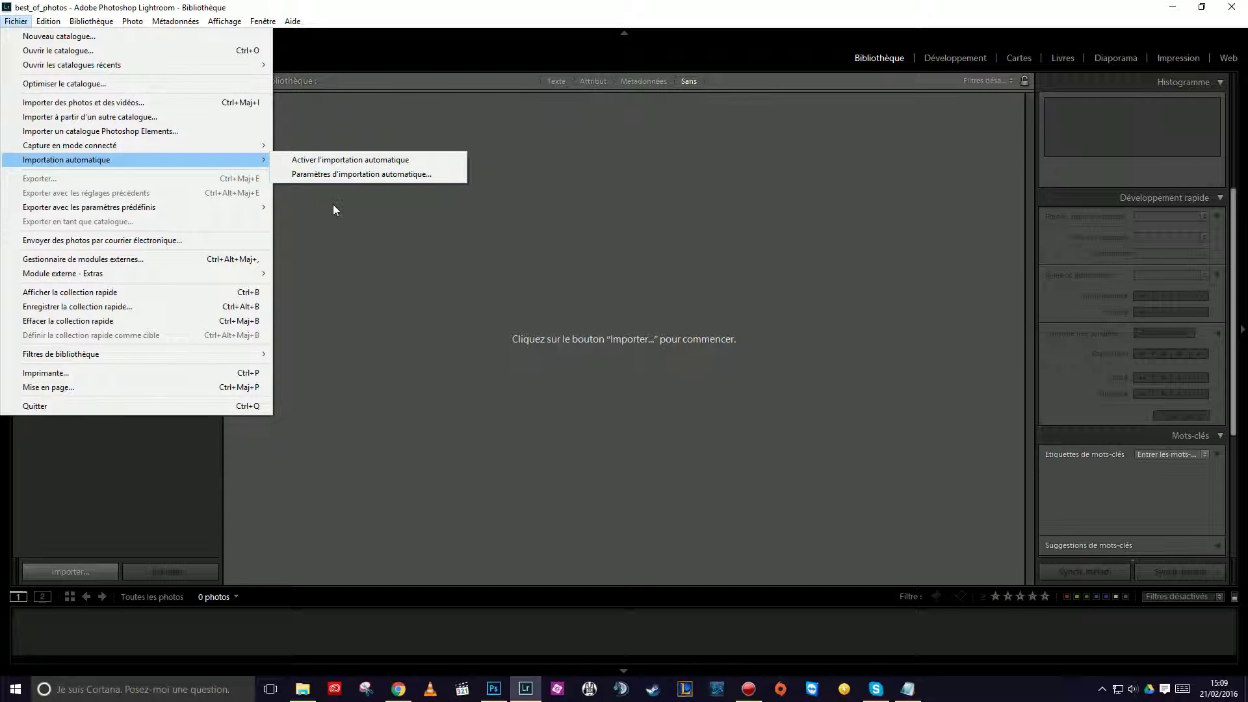
left_click(319, 163)
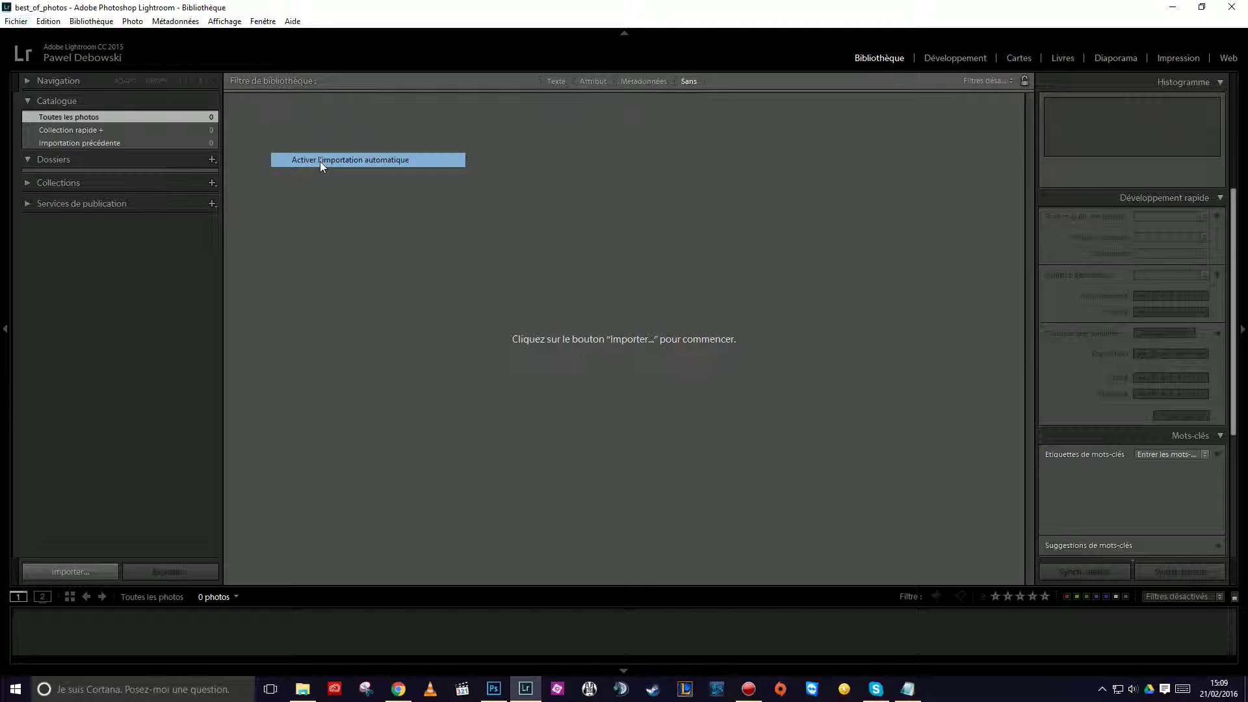
left_click(17, 20)
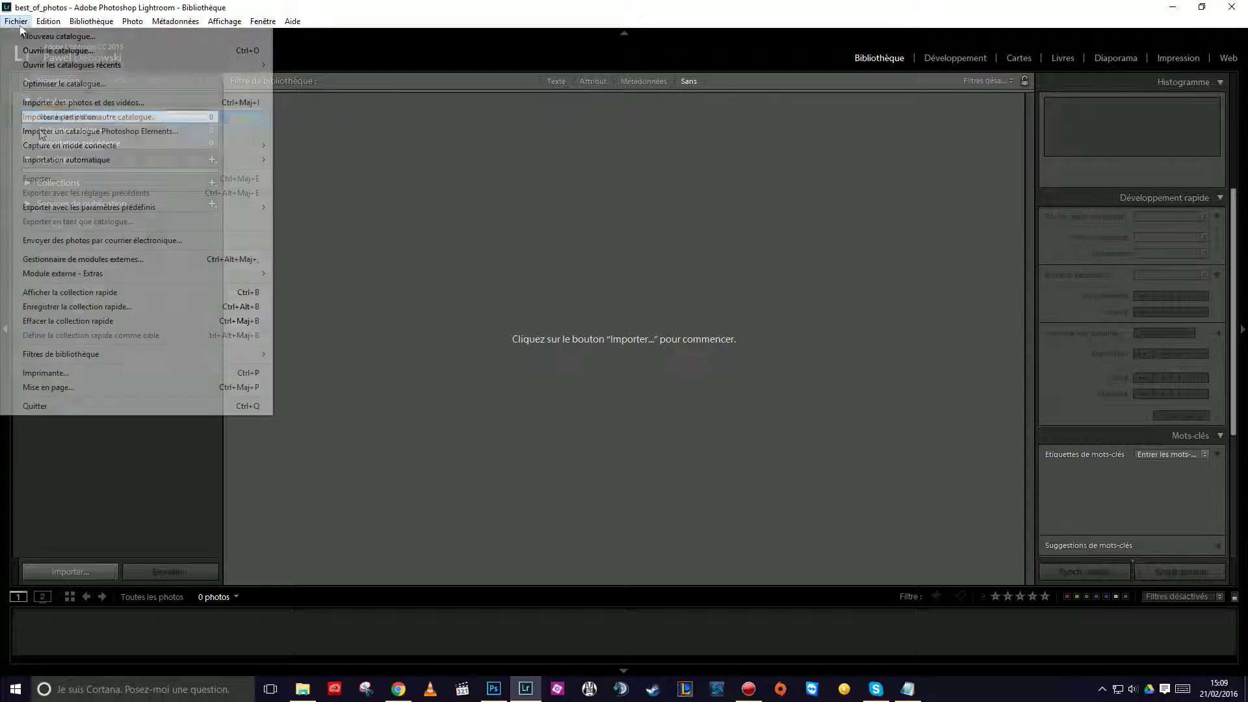
mouse_move(45, 164)
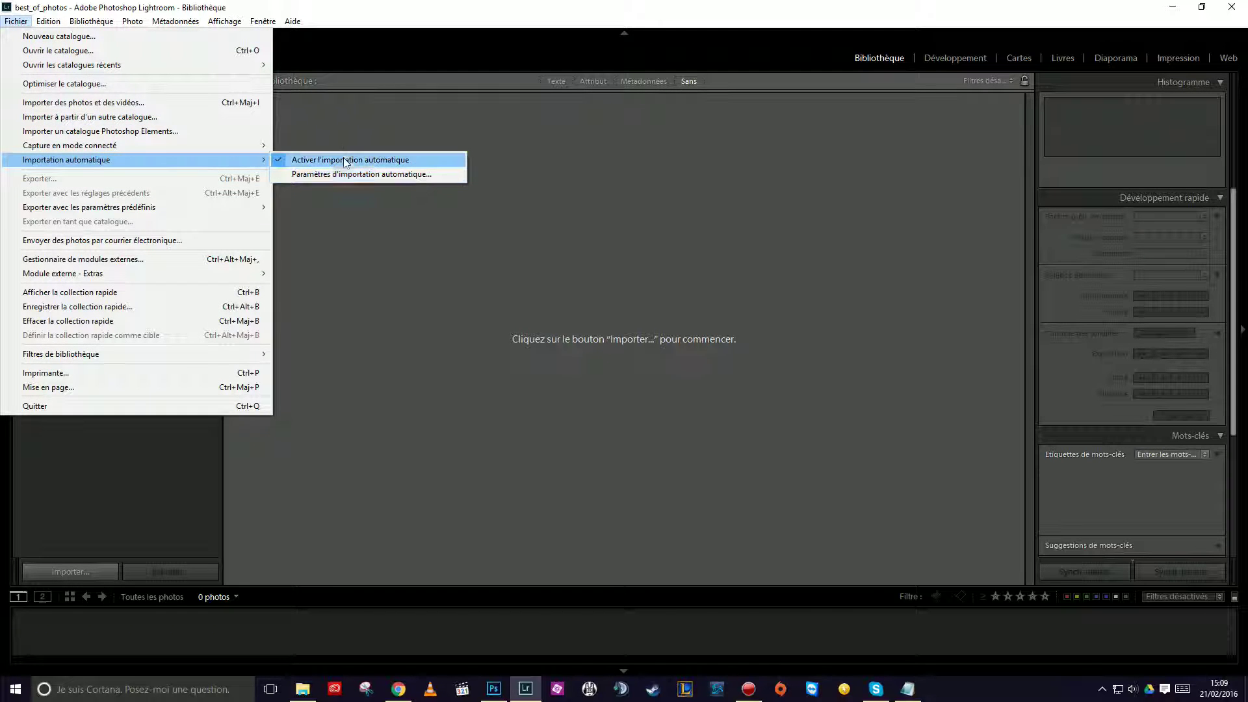
left_click(337, 121)
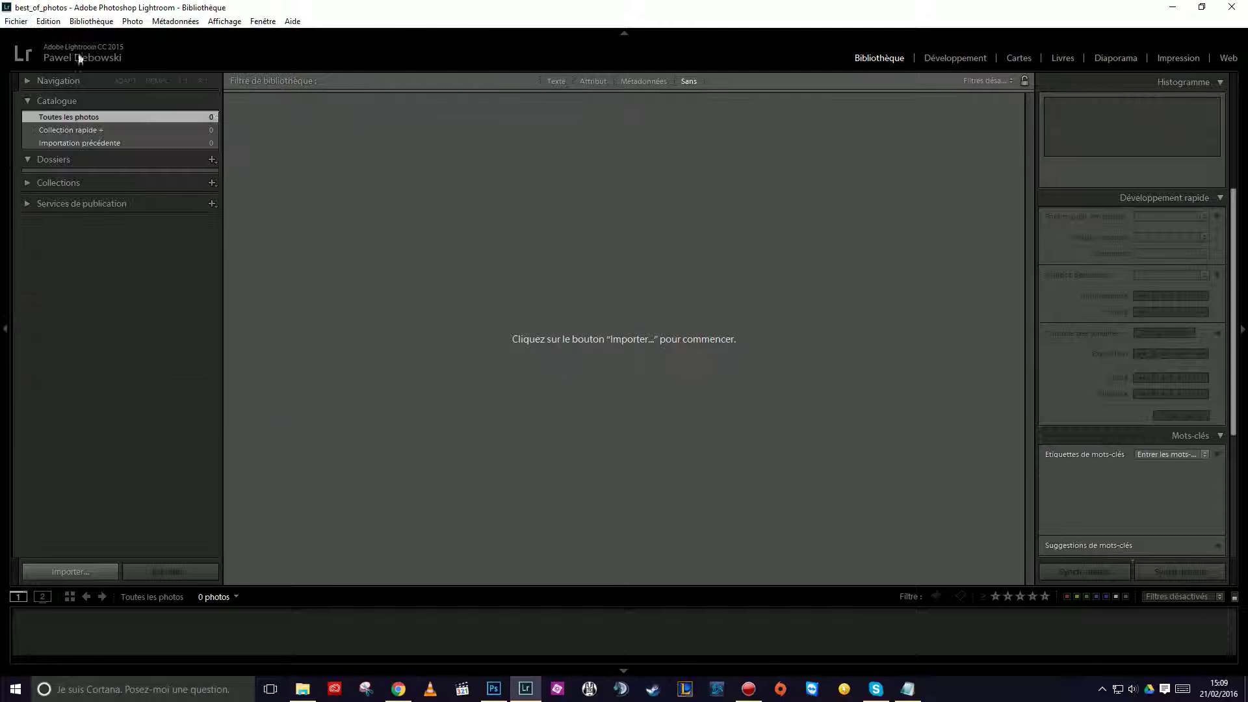
Switch to the recent catalogue Catalogue.lrcat.
left_click(16, 21)
mouse_move(42, 65)
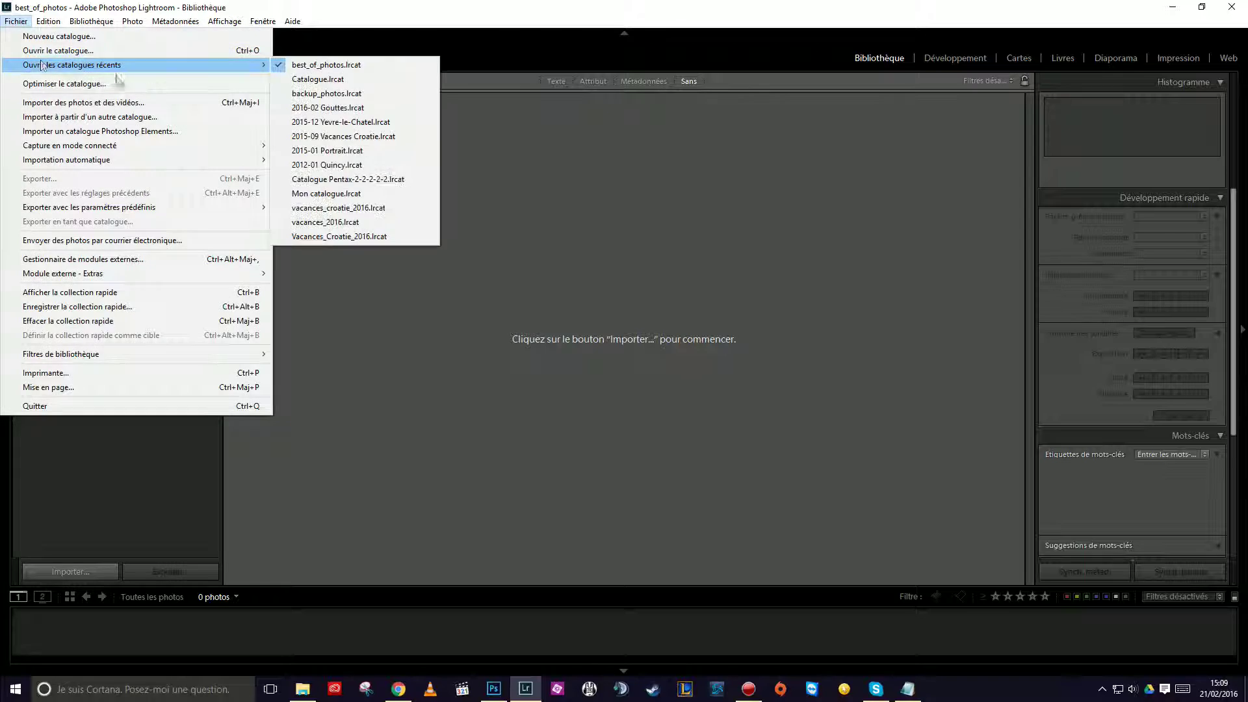
left_click(335, 83)
left_click(690, 365)
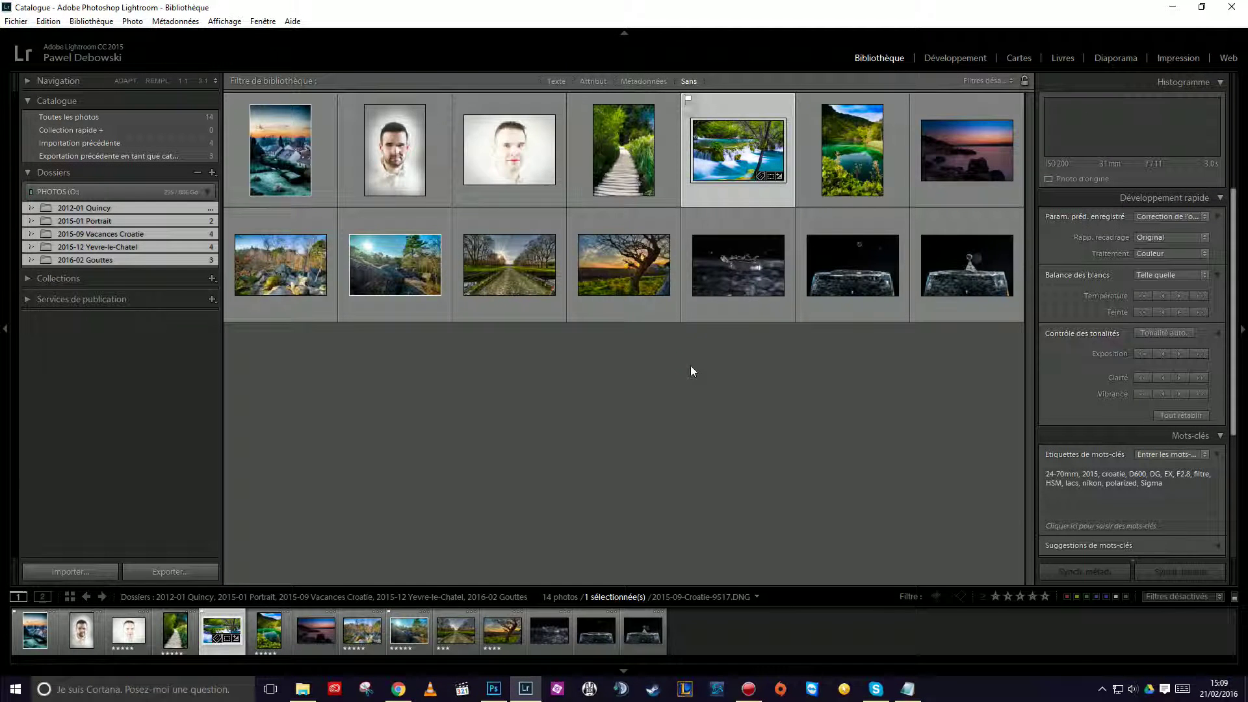
Add the 2012-01 Quincy photo and the sunlit Yevre-le-Chatel photo to the selected waterfall photo, and open the export settings for them.
left_click(280, 150, "ctrl")
left_click(377, 263, "ctrl")
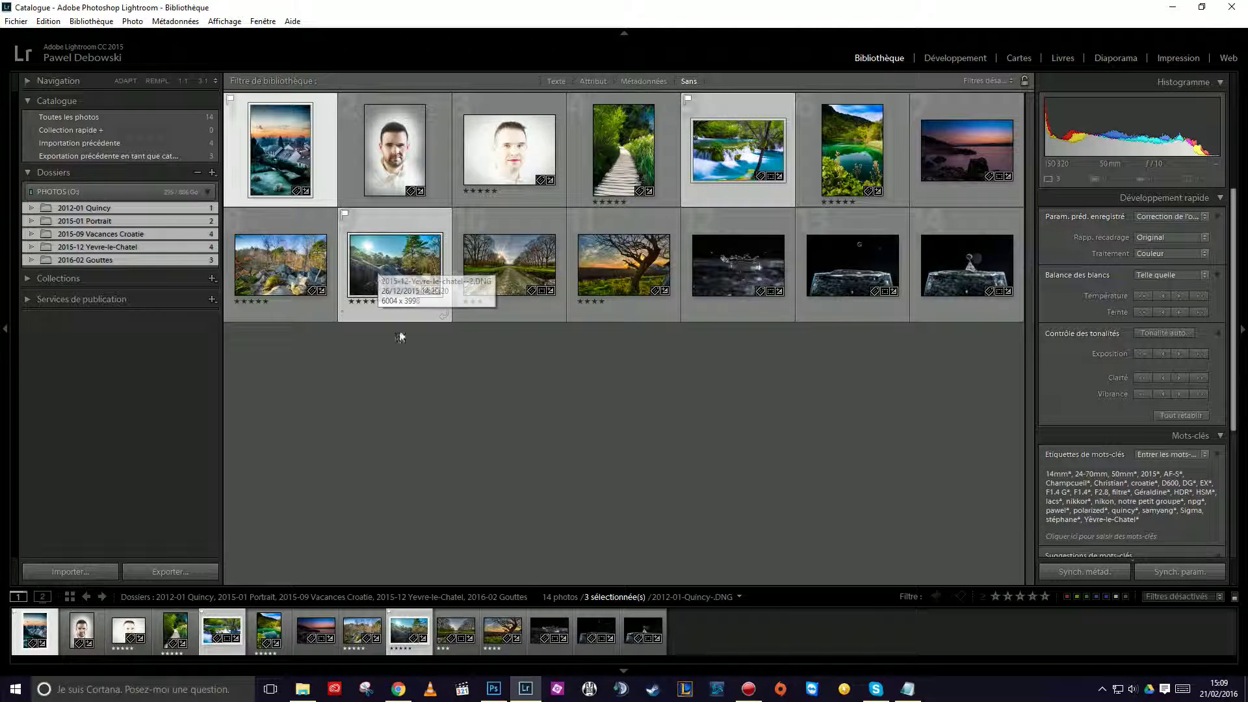
left_click(14, 22)
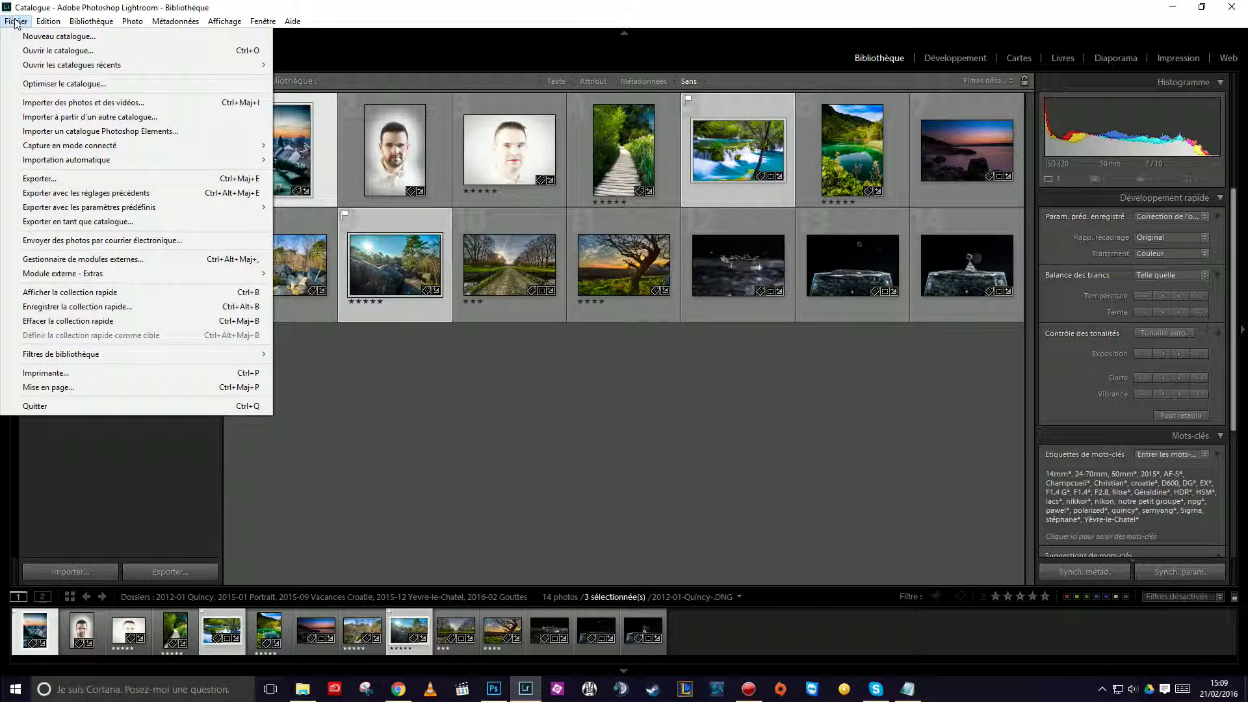
left_click(39, 178)
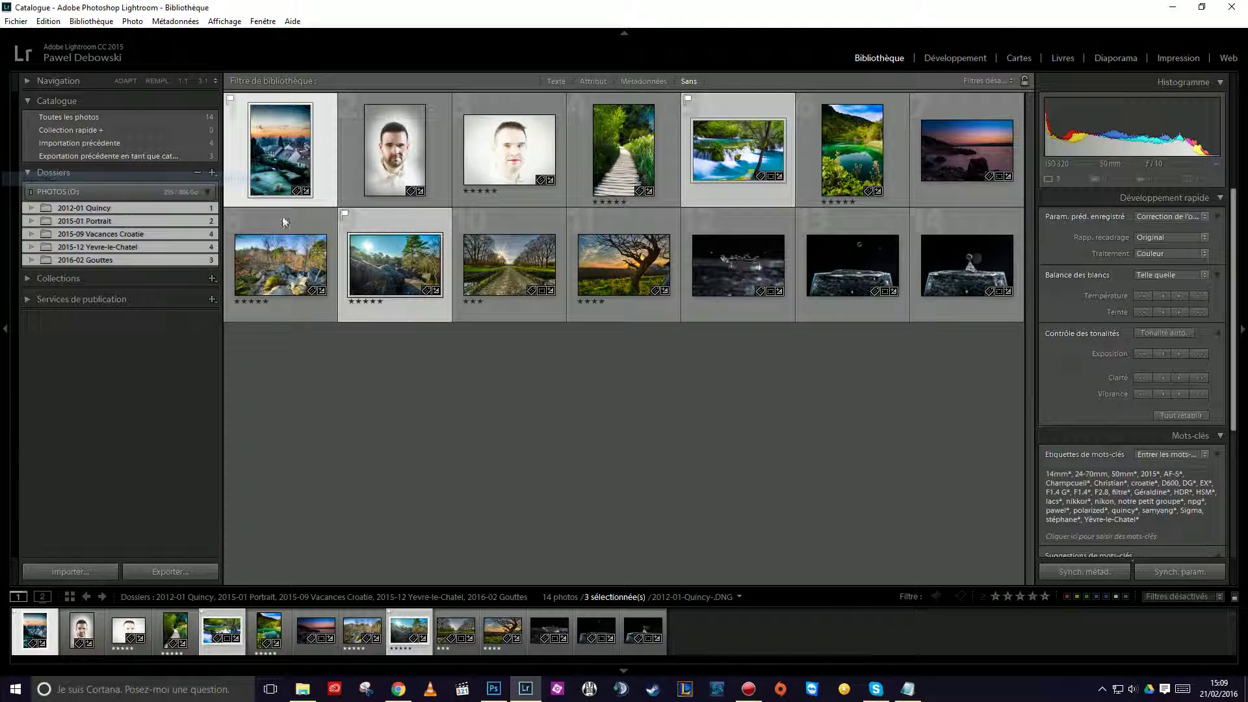
Clear the sub-folder name Dropbox in the export location settings.
left_click(881, 139)
double_click(762, 141)
key("BackSpace")
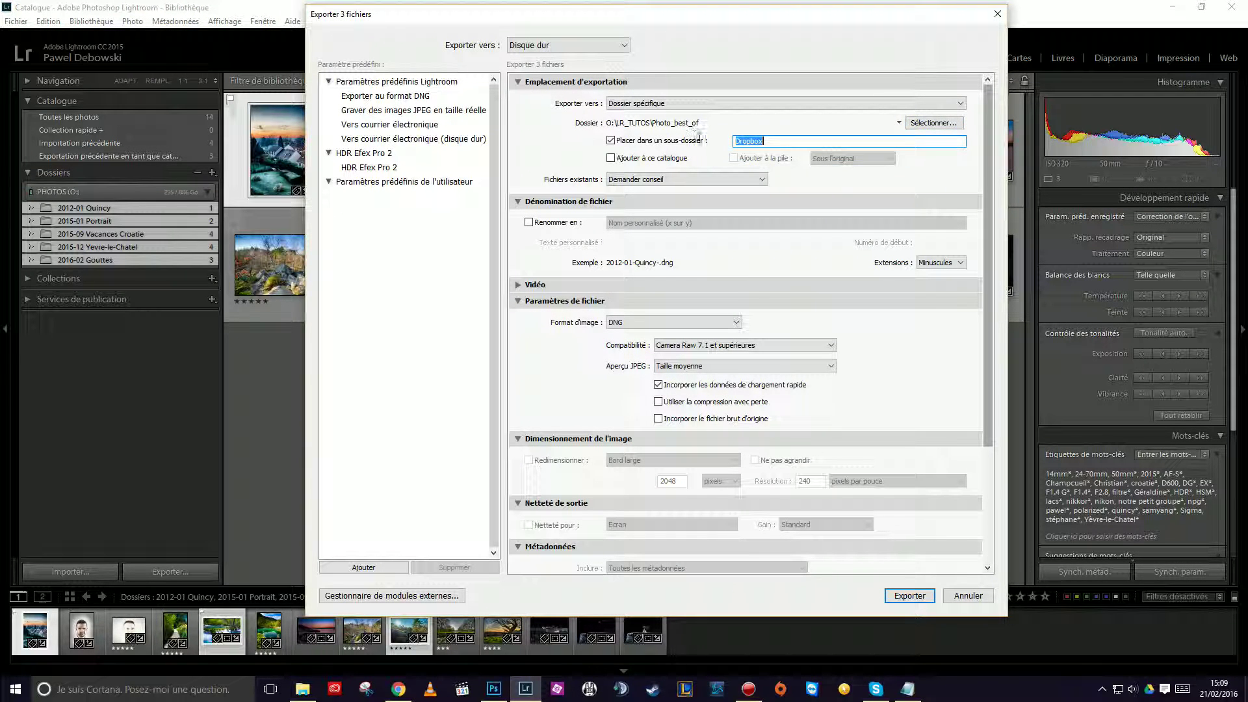
left_click(915, 123)
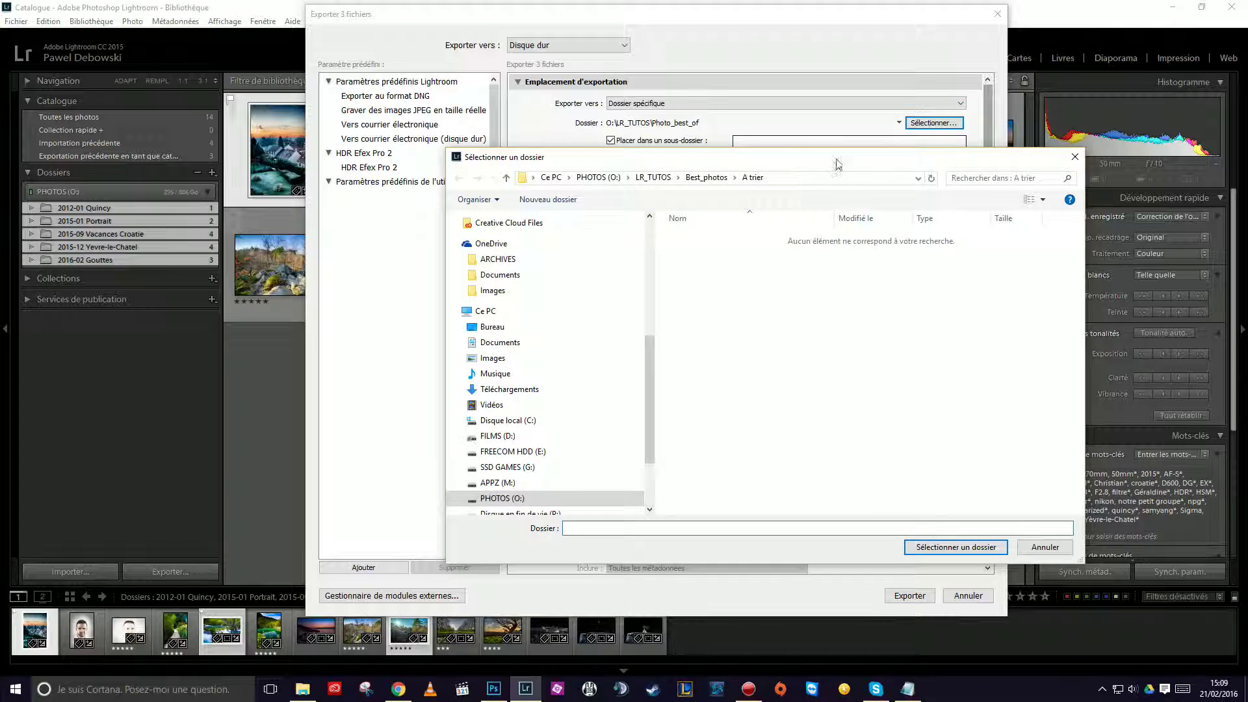
left_click_drag(838, 165, 766, 226)
left_click(1002, 221)
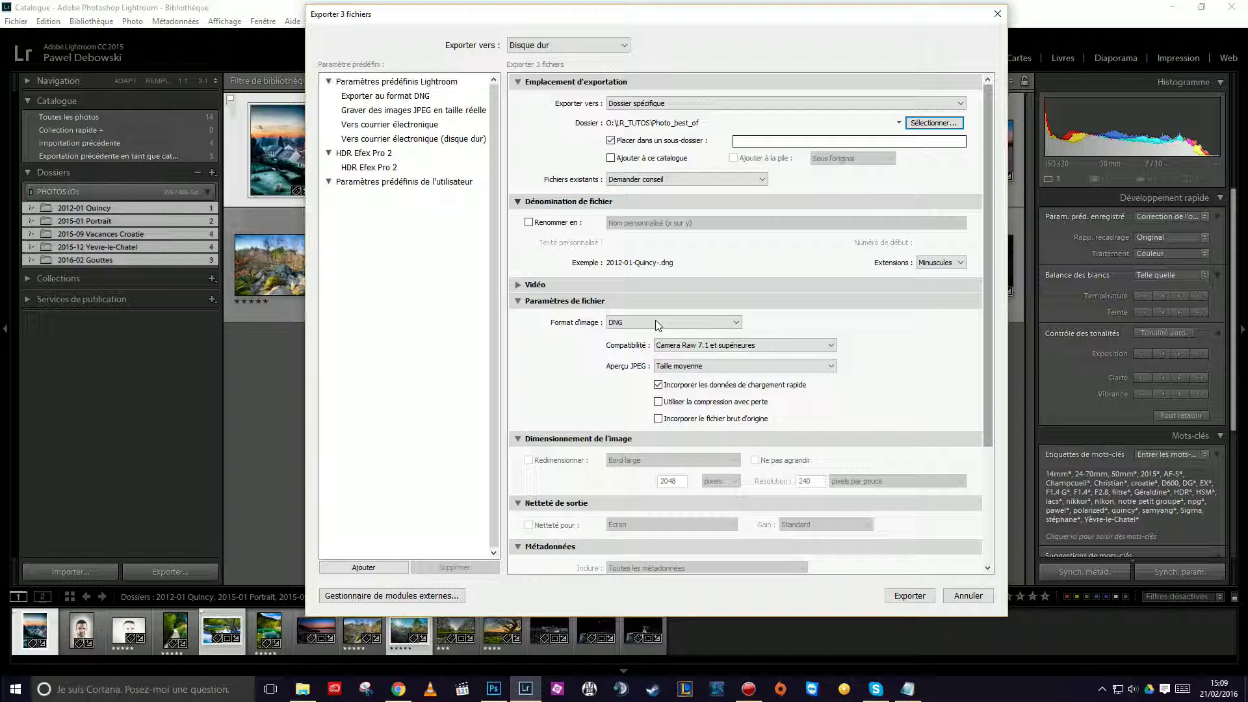
left_click_drag(959, 23, 681, 33)
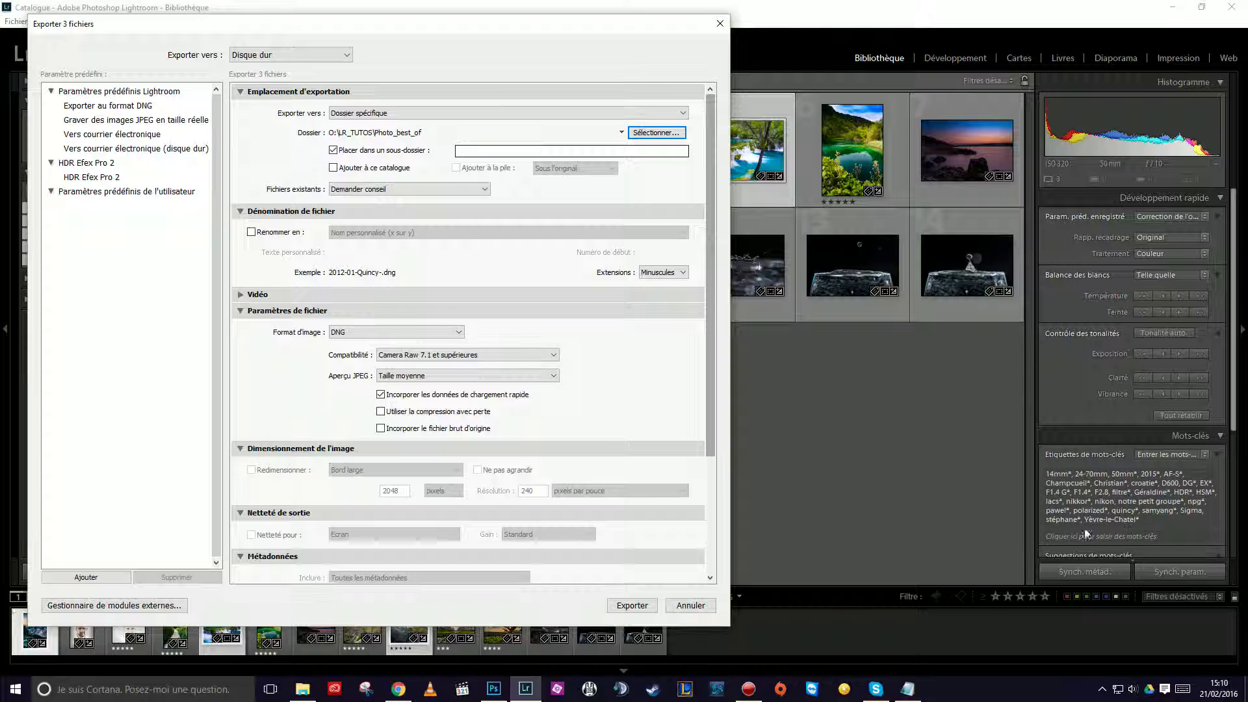
left_click_drag(542, 32, 837, 47)
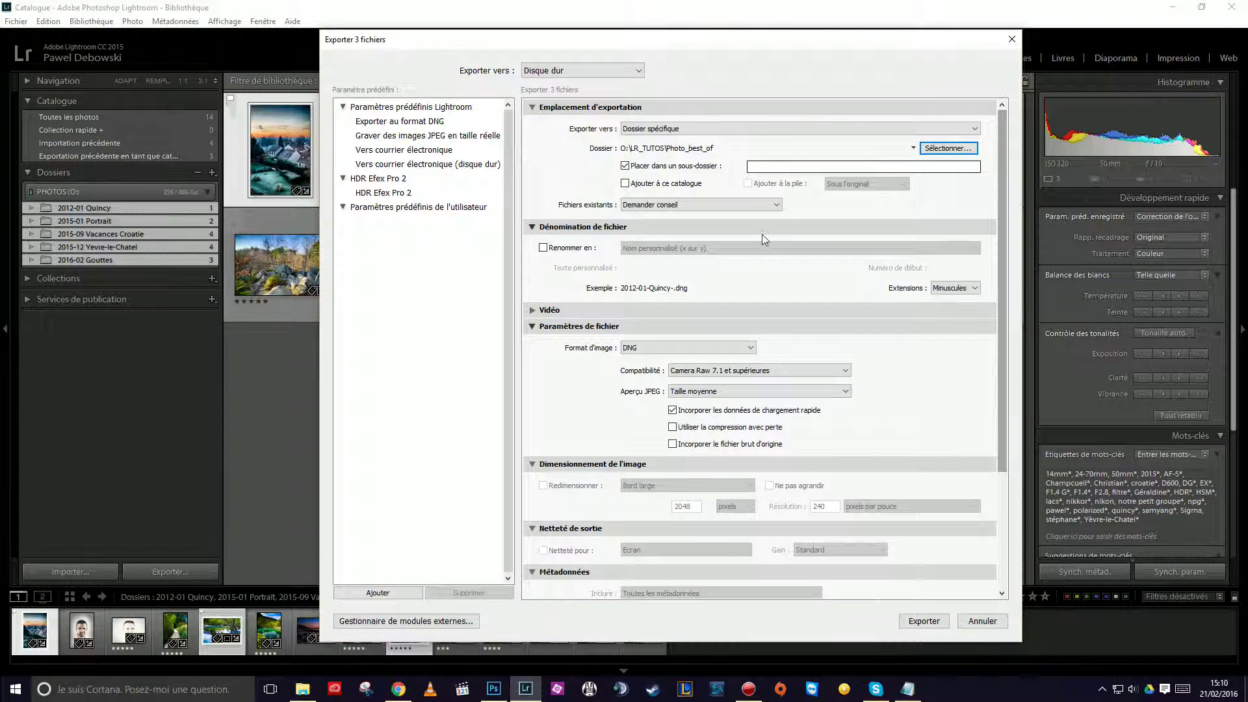
Choose LR_TUTOS\Best_photos\transition as the export folder and turn off placing the files in a sub-folder.
left_click(970, 151)
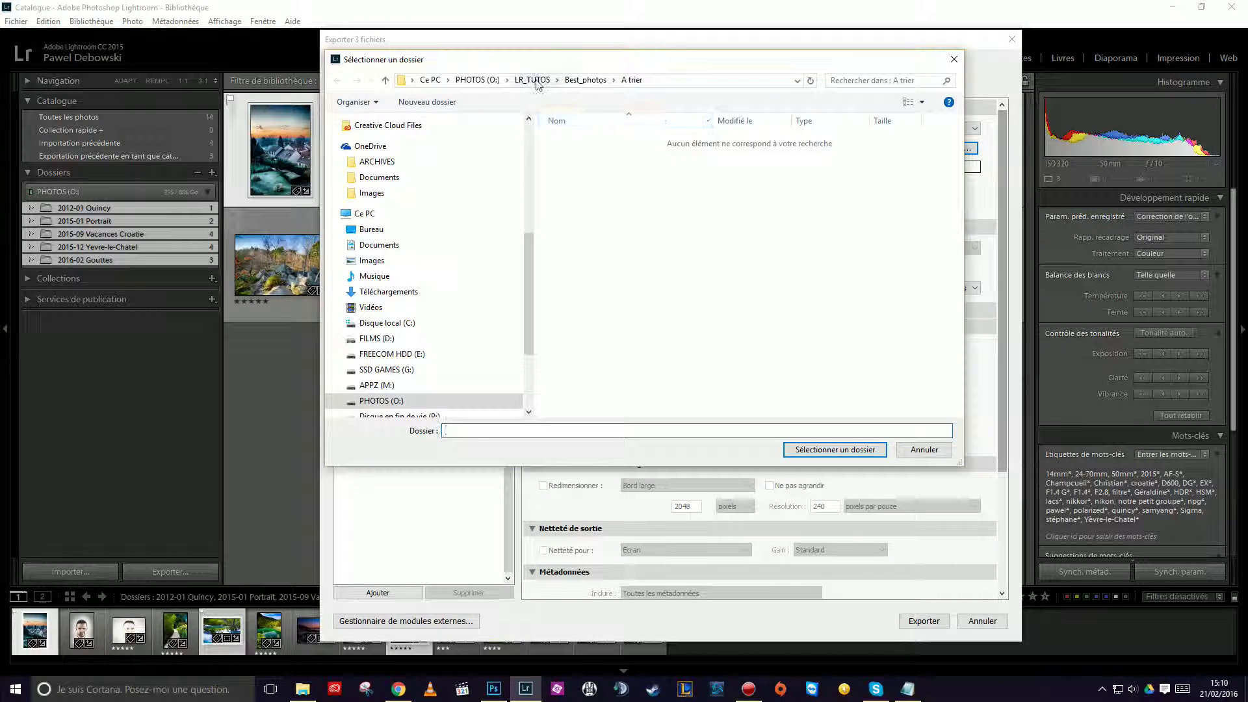
left_click(537, 83)
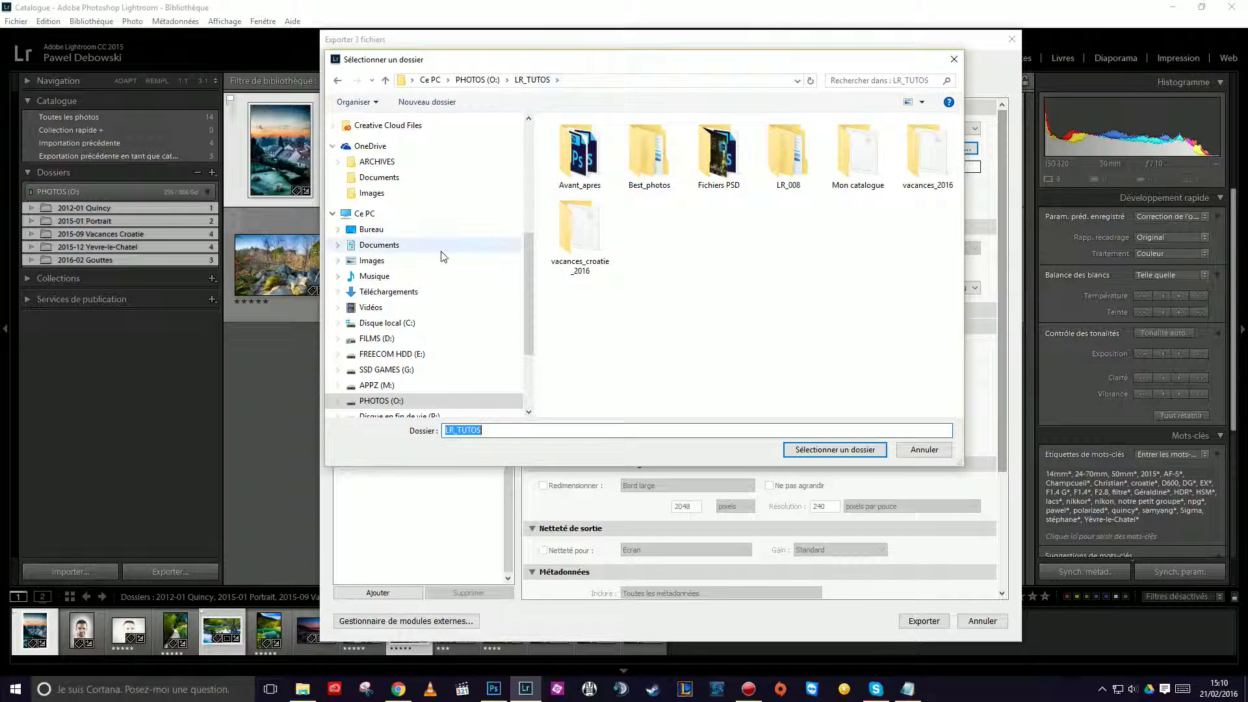
double_click(642, 148)
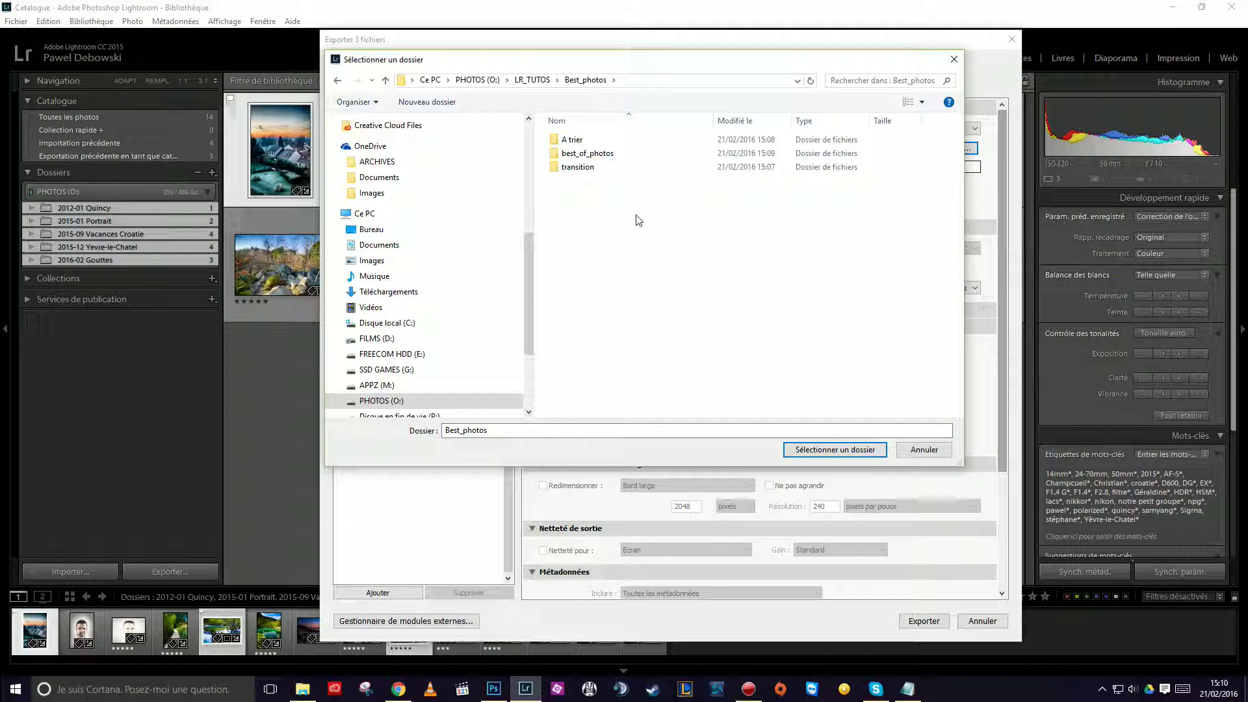
left_click(570, 170)
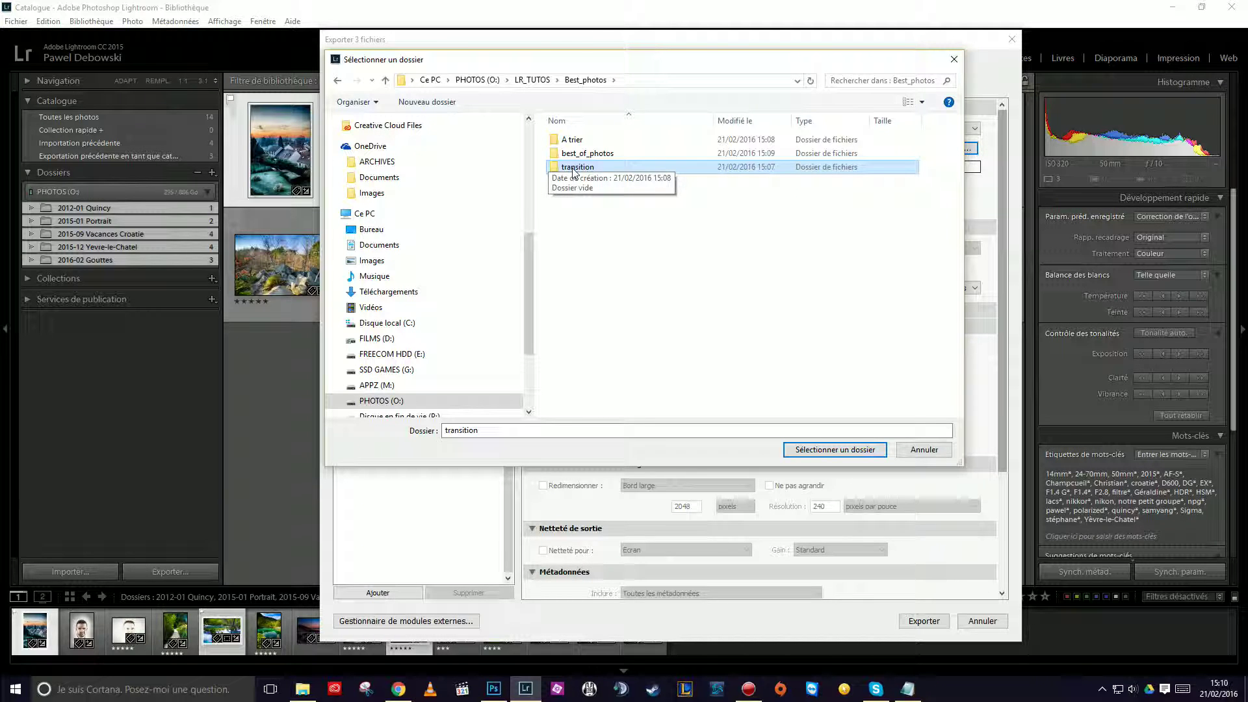
key("Return")
left_click(627, 167)
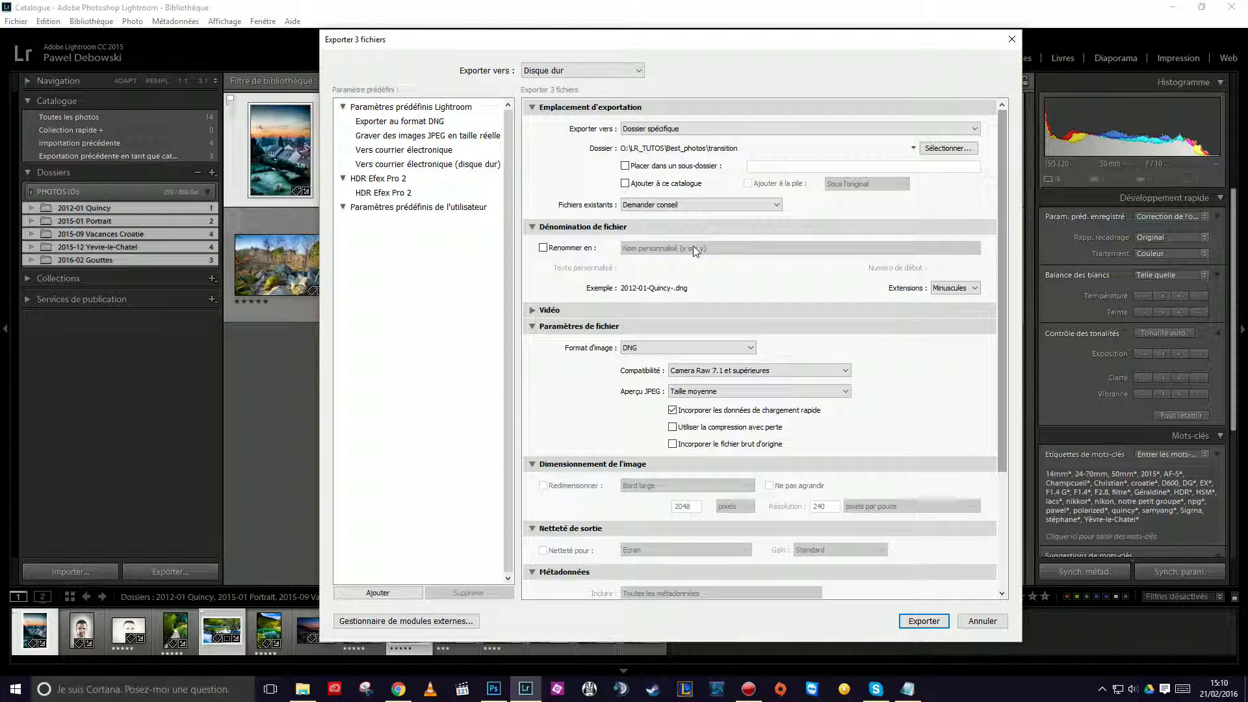
Collapse the file naming section and keep the DNG format with Camera Raw 7.1 et supérieures compatibility.
left_click(533, 227)
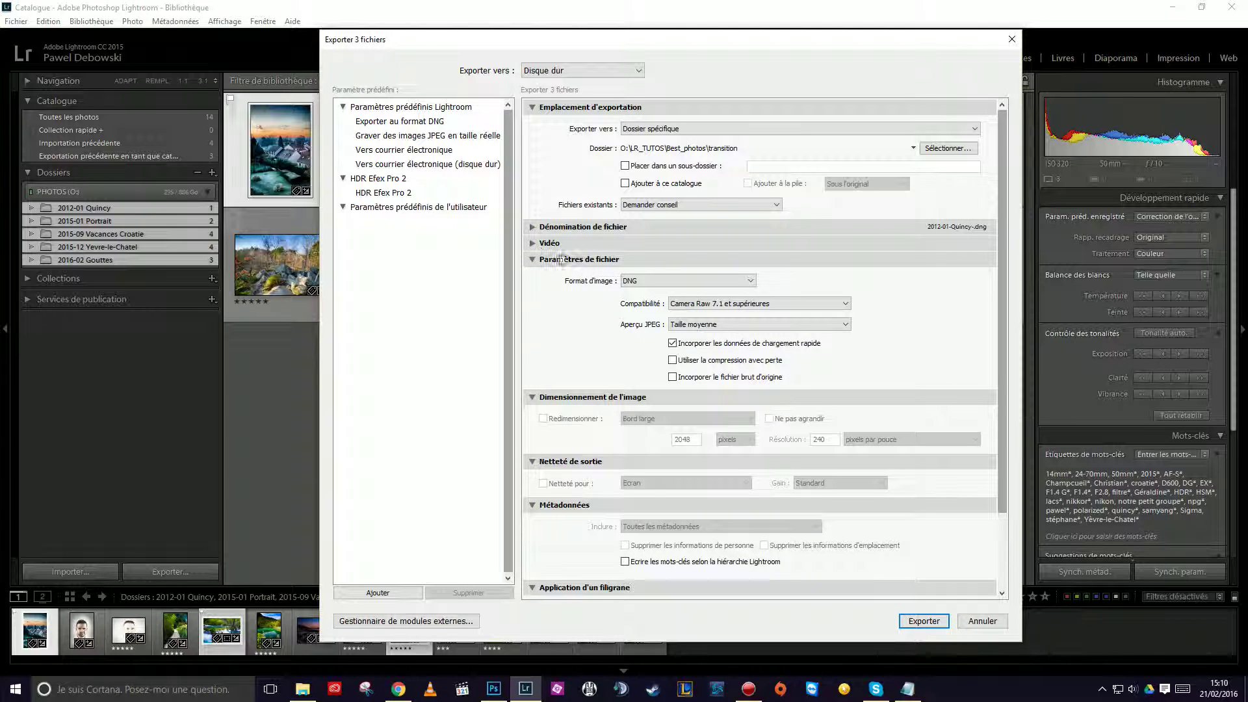
left_click(642, 282)
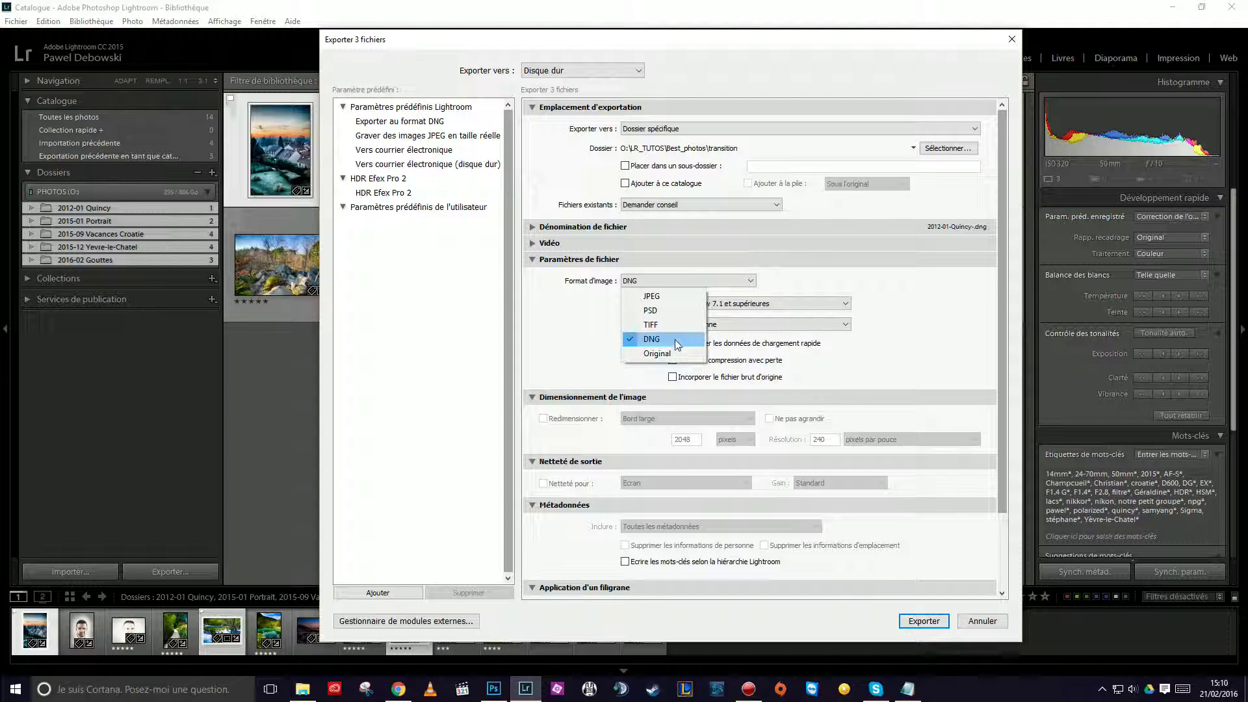
left_click(603, 339)
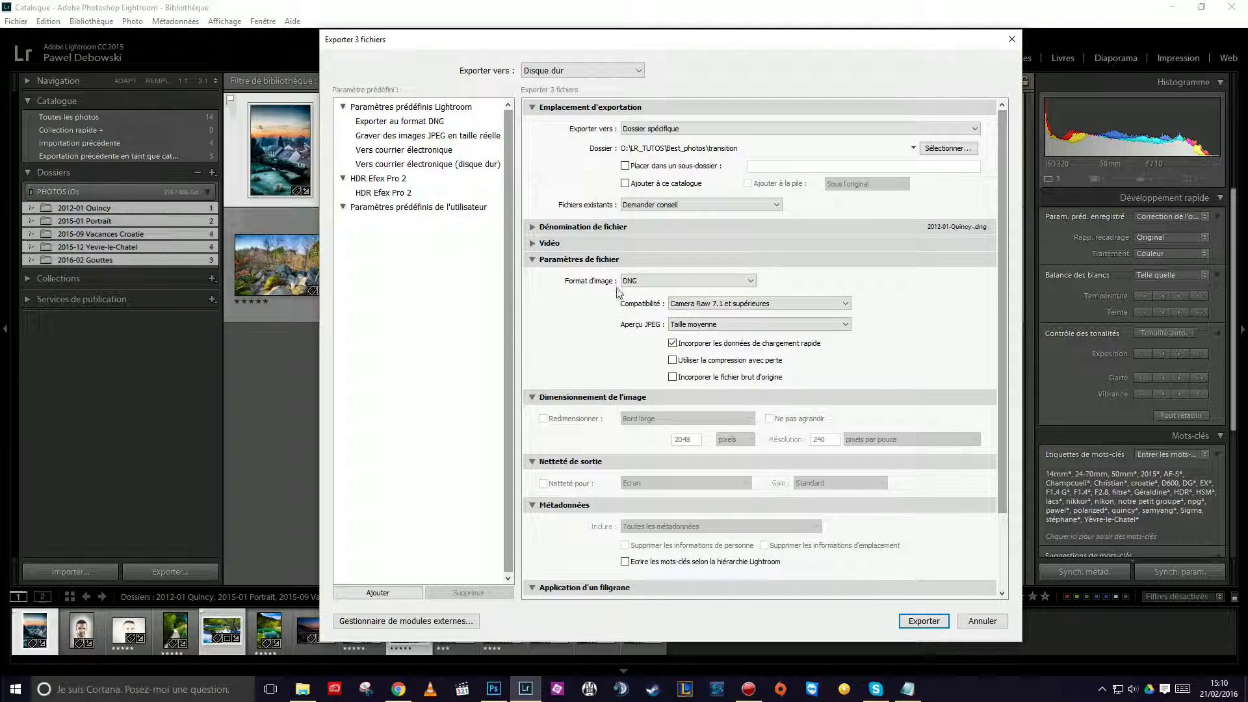
left_click(693, 304)
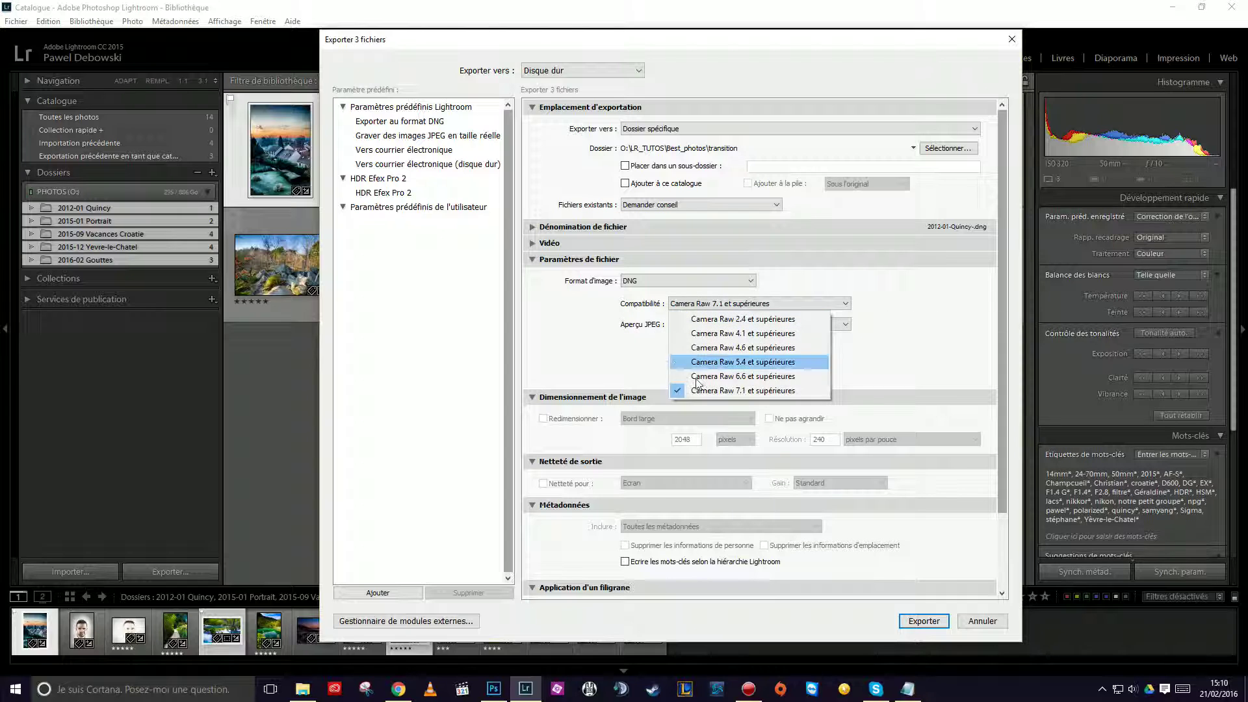
left_click(737, 392)
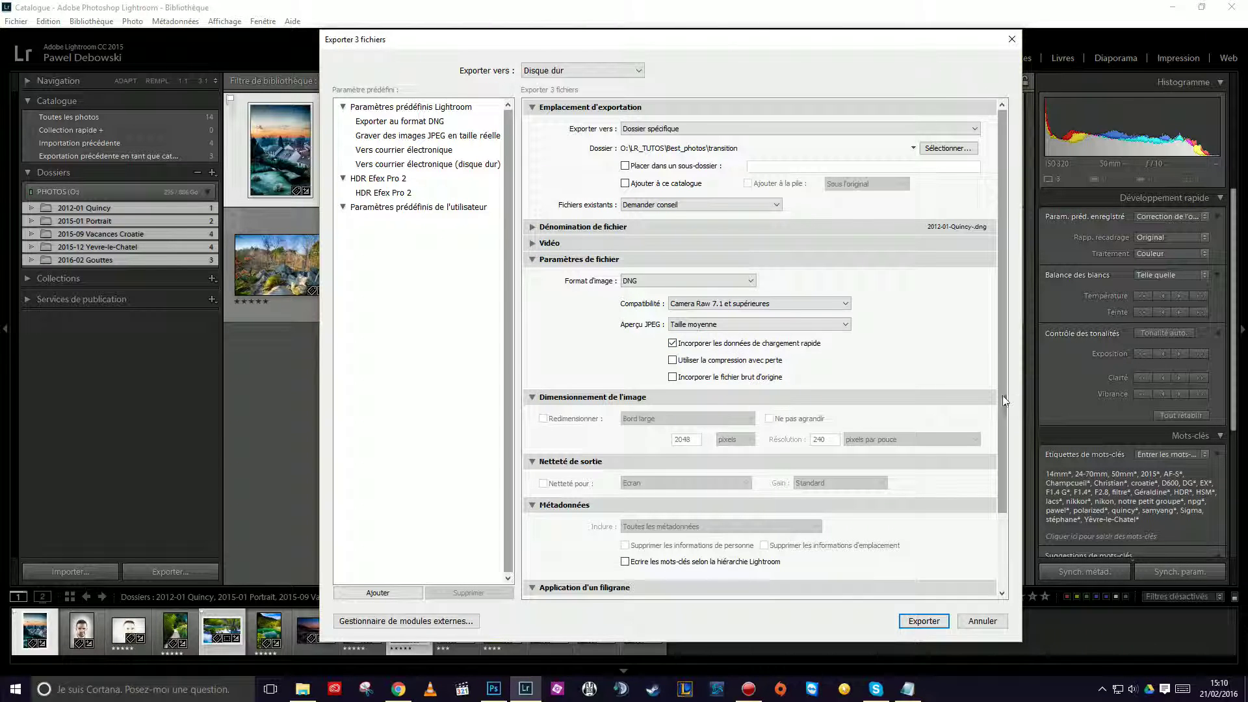
Collapse the image sizing, output sharpening, metadata and watermark sections of the export settings.
scroll(1005, 400, "down", 3)
left_click(532, 539)
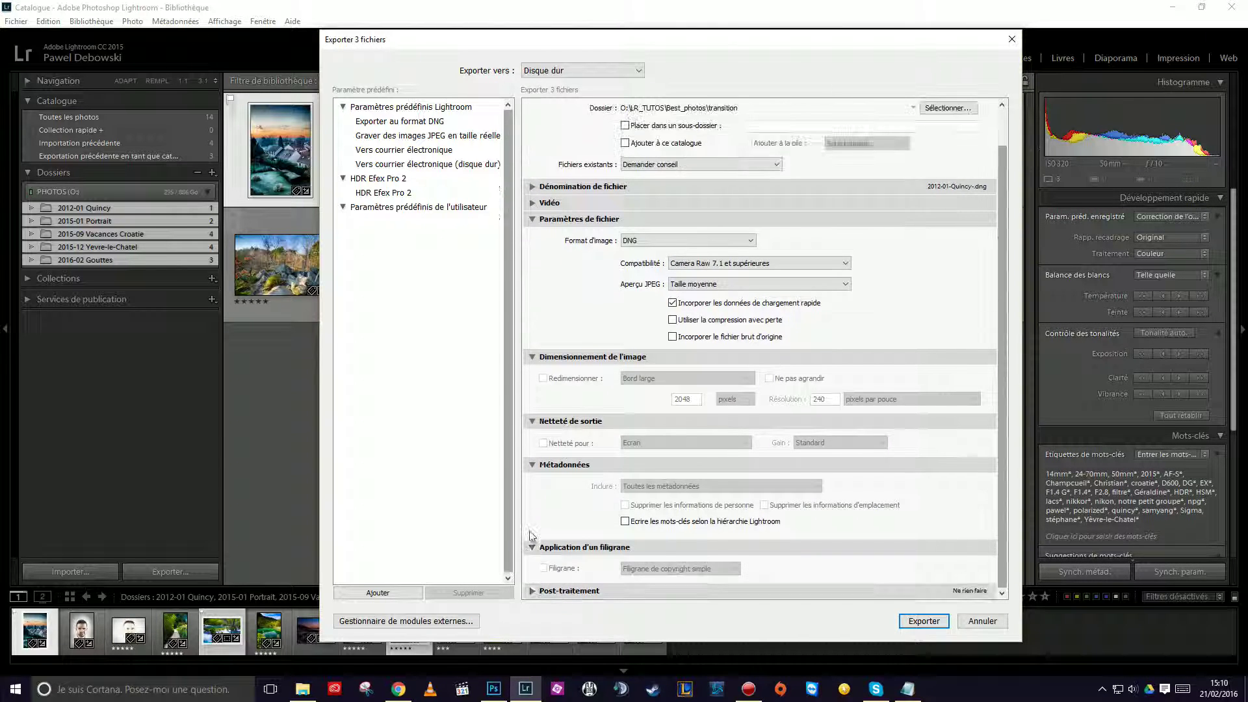
left_click(532, 540)
left_click(532, 492)
left_click(532, 462)
left_click(533, 397)
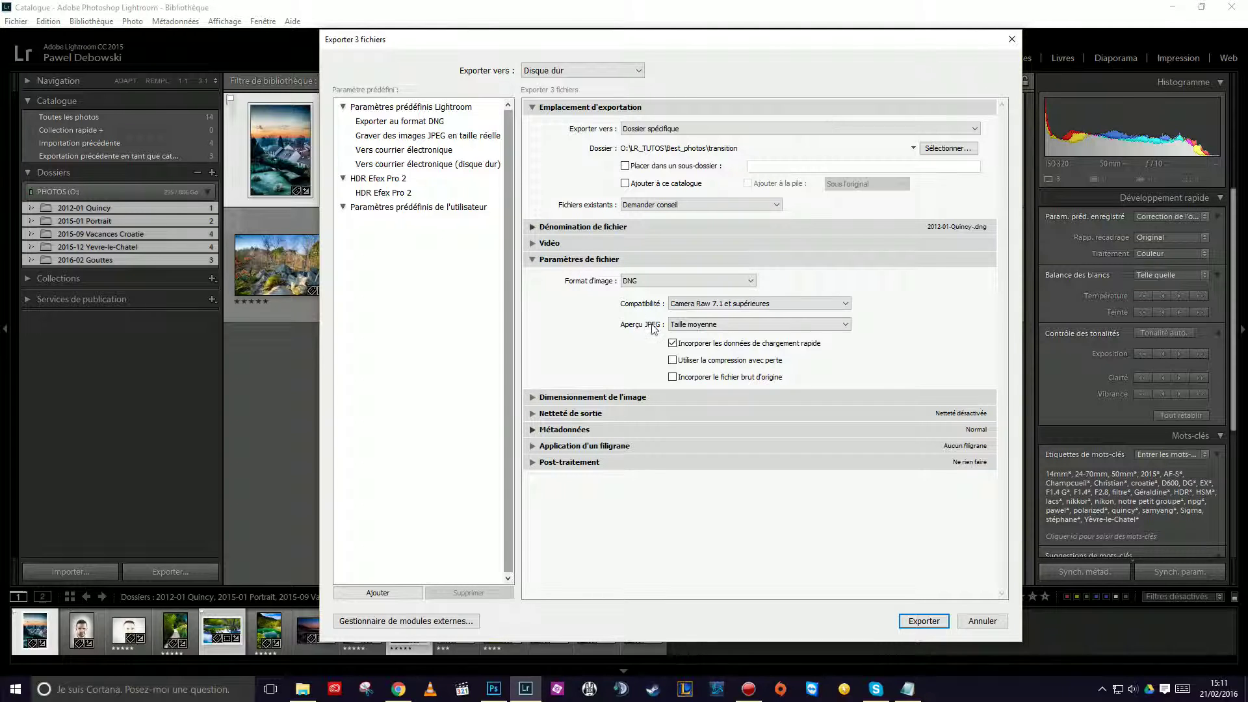
Export the three selected photos, check the export progress and clear the photo selection.
left_click(923, 621)
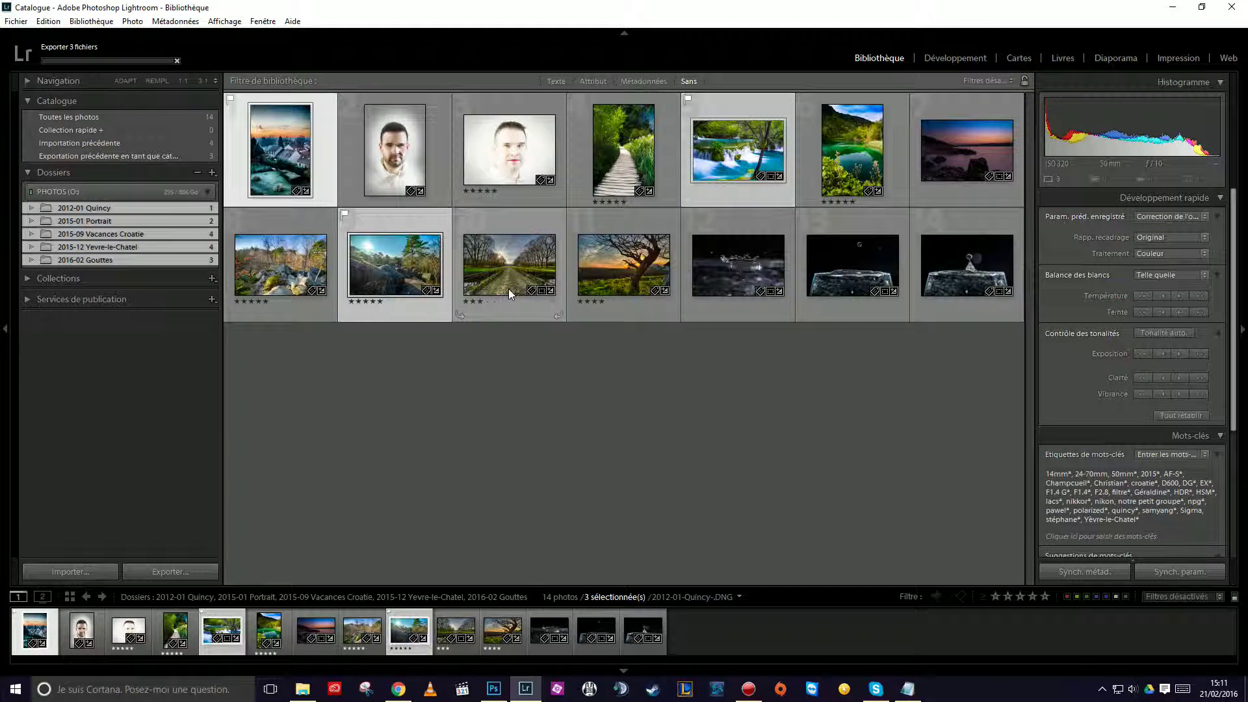
left_click(114, 60)
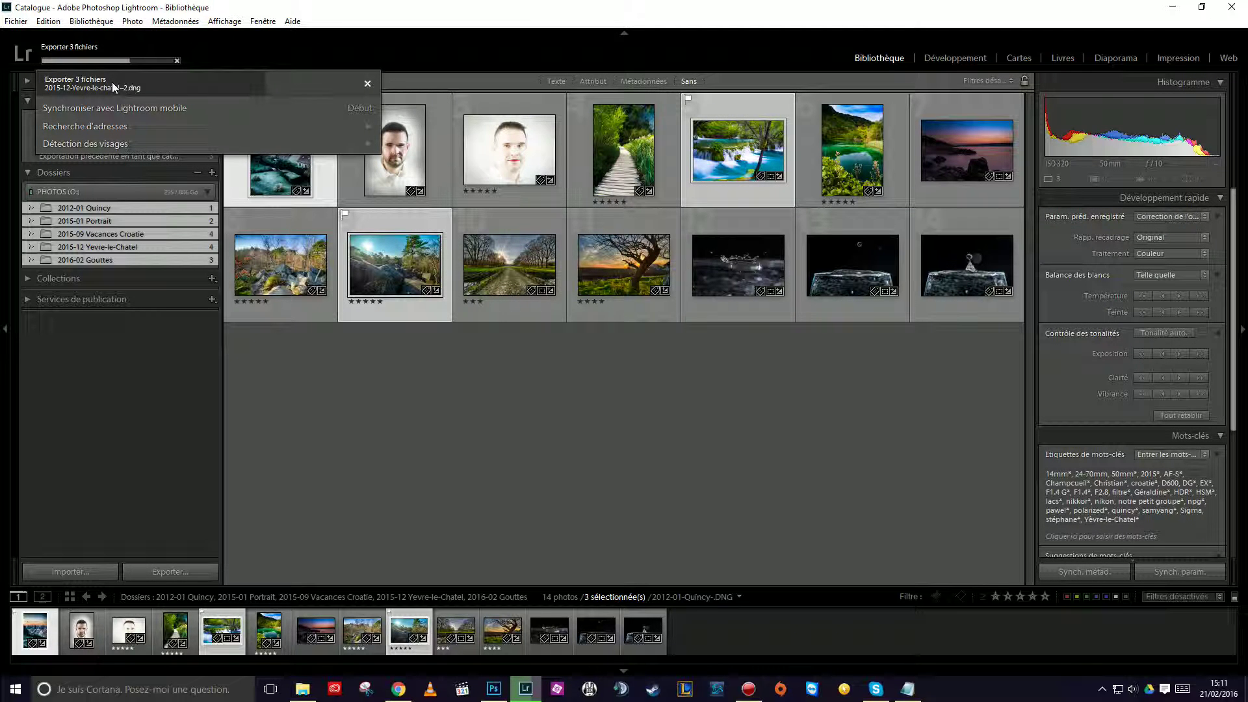
left_click(430, 408)
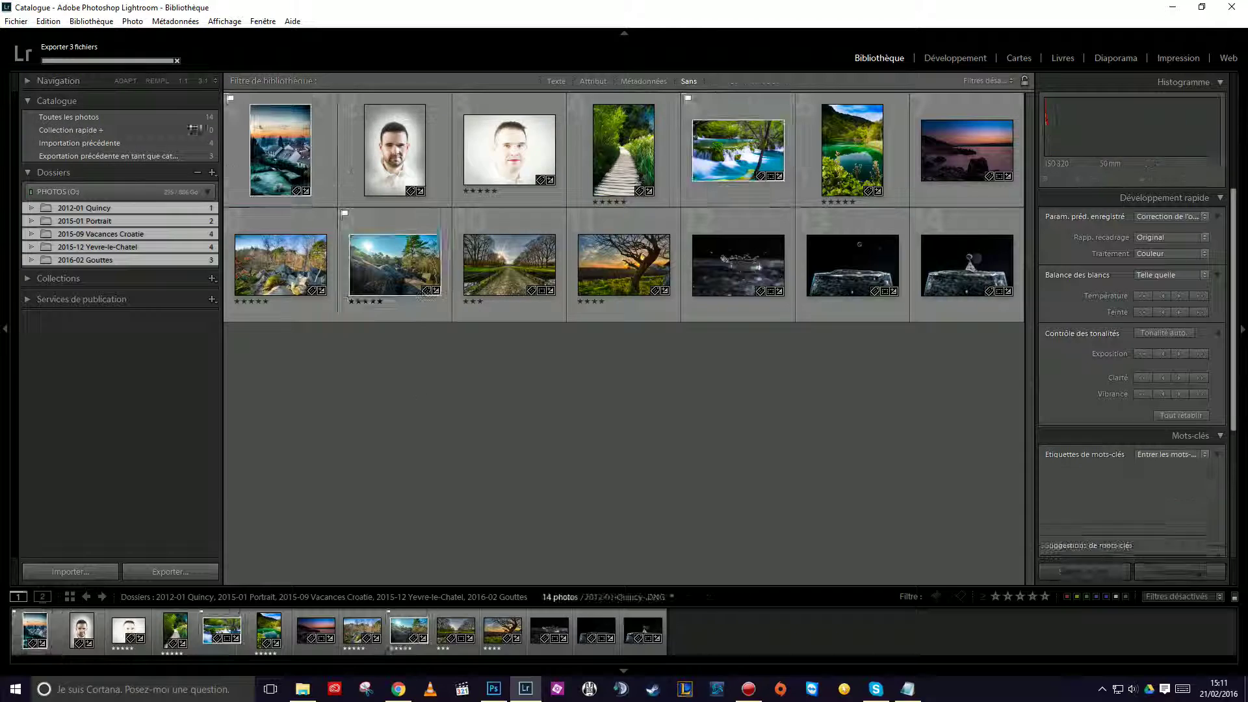
Switch back to the recent best_of_photos catalogue.
left_click(19, 23)
mouse_move(71, 67)
left_click(305, 80)
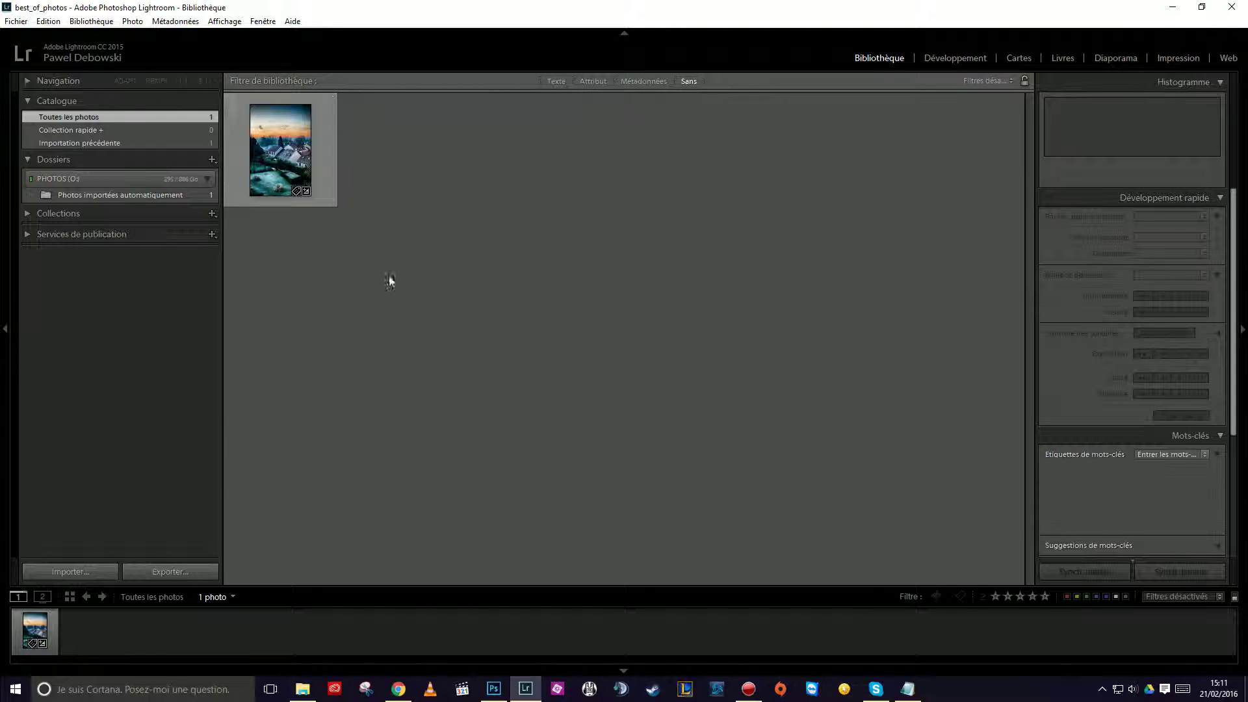
Select the Photos importées automatiquement folder and show its parent folder in the folder list.
left_click(153, 195)
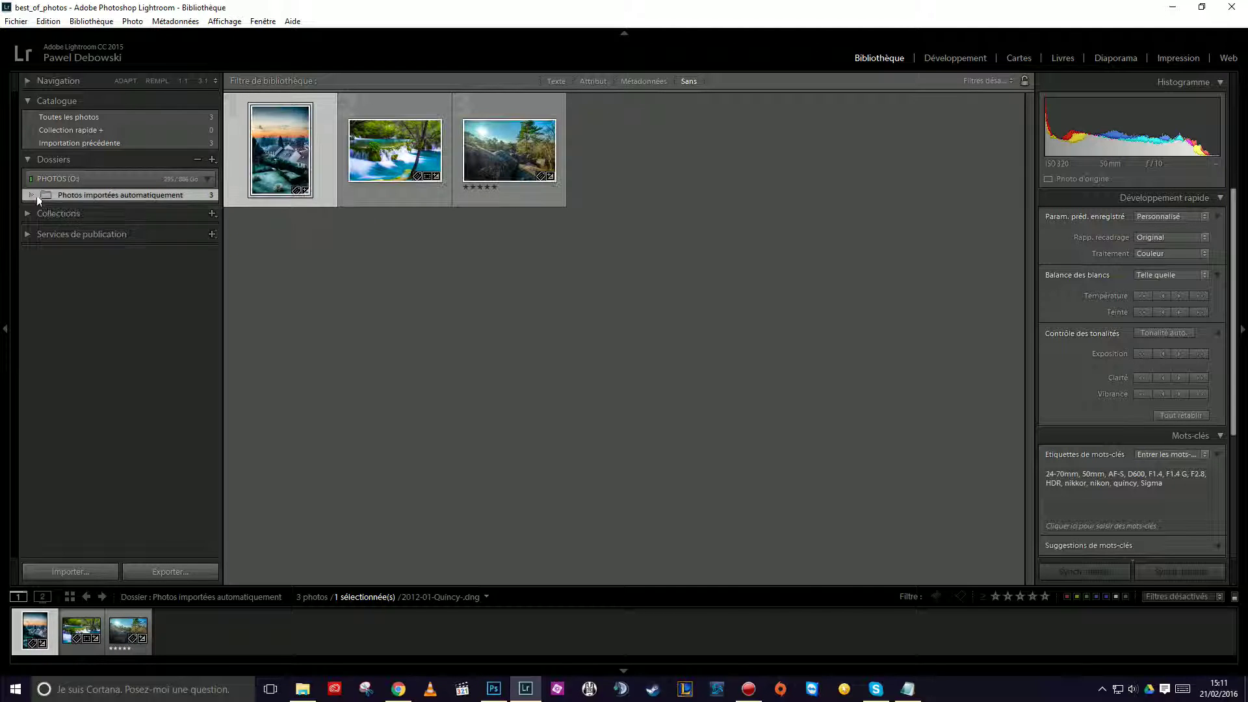
right_click(148, 194)
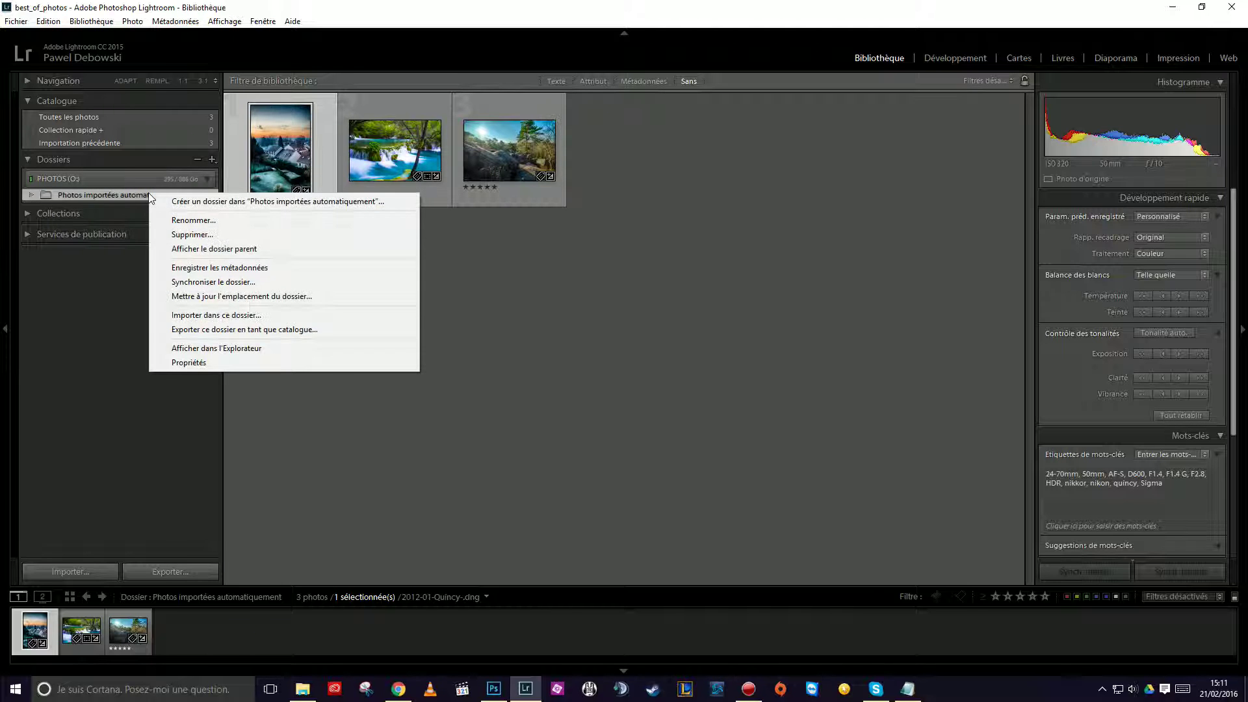
left_click(206, 250)
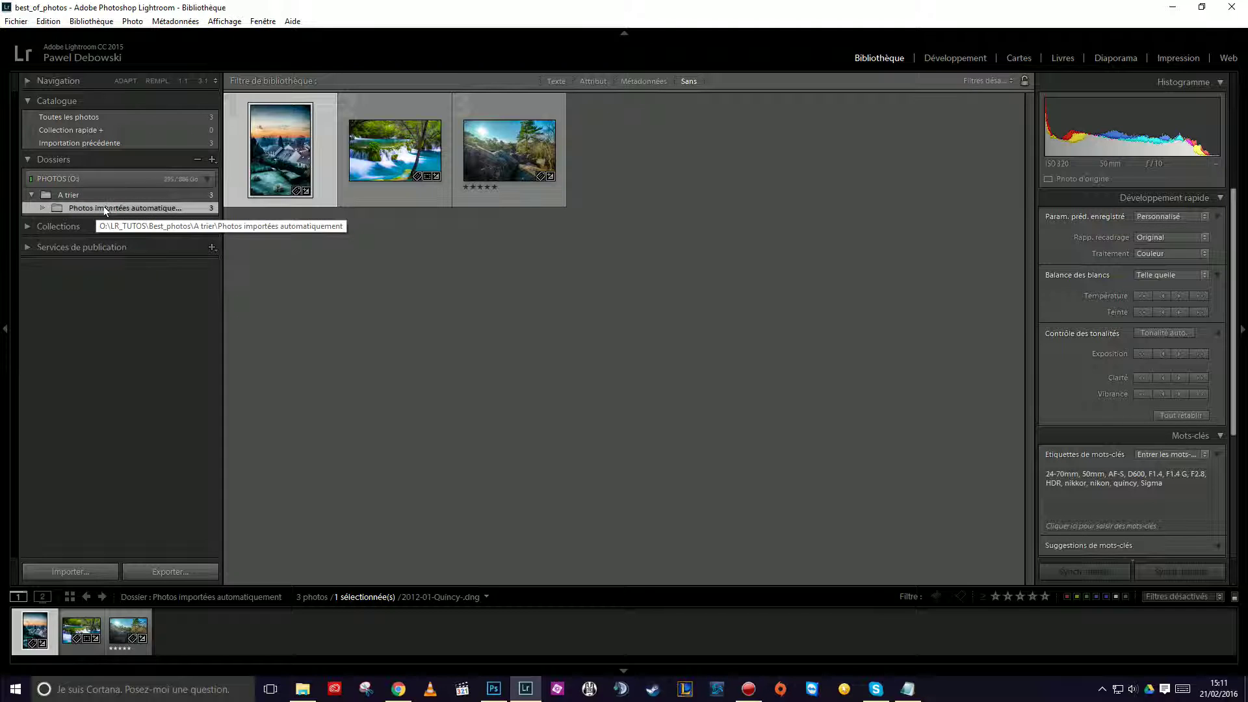
Rename the Photos importées automatiquement folder to 2016-02 and display its contents.
right_click(122, 206)
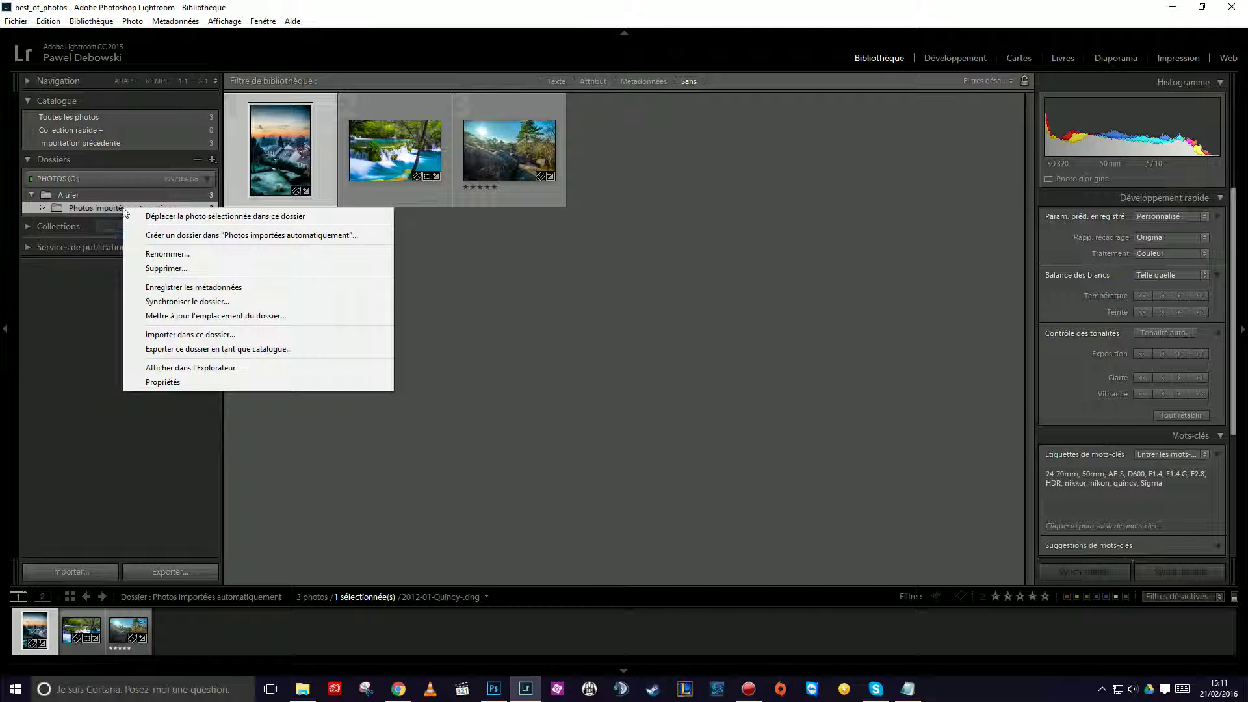
left_click(168, 252)
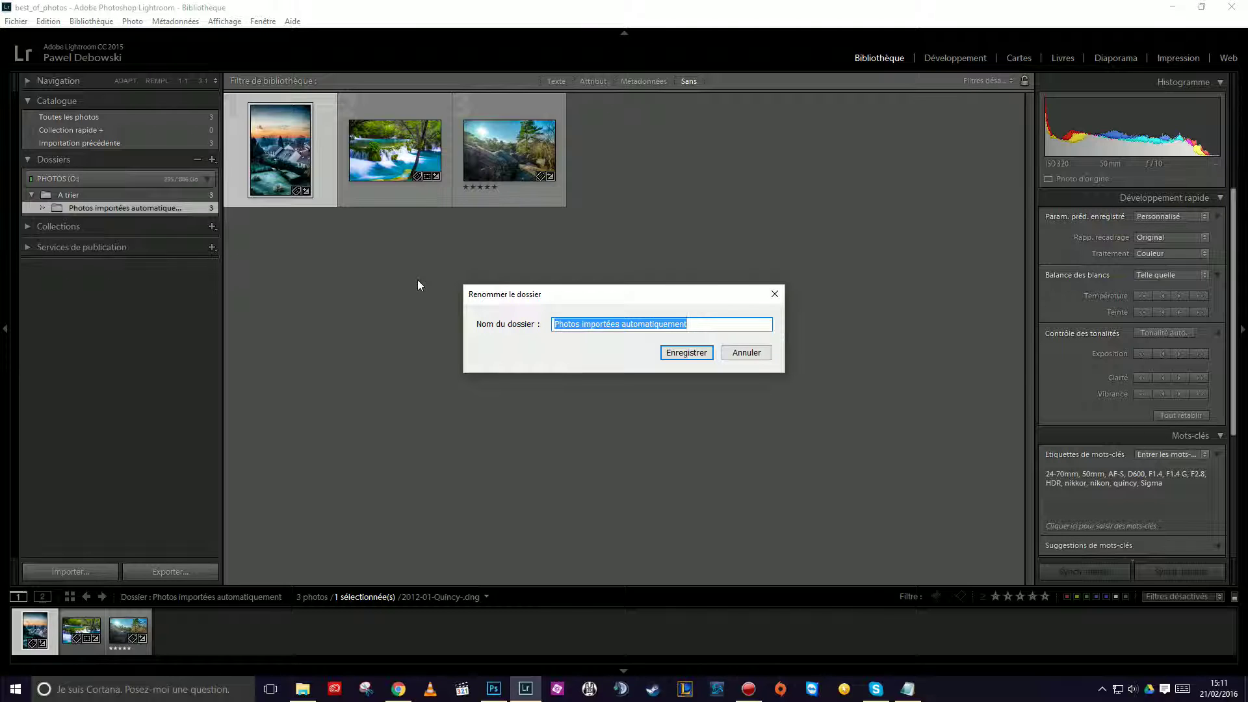
type("2016")
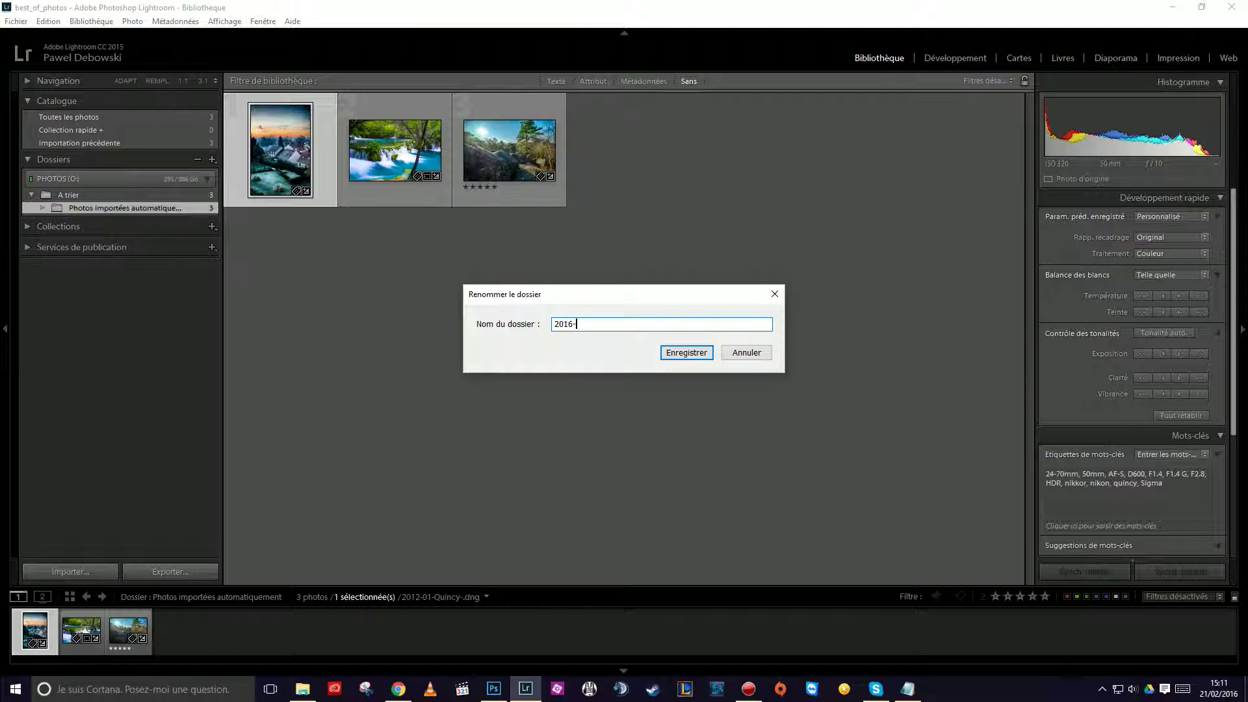
type("-02")
key("Return")
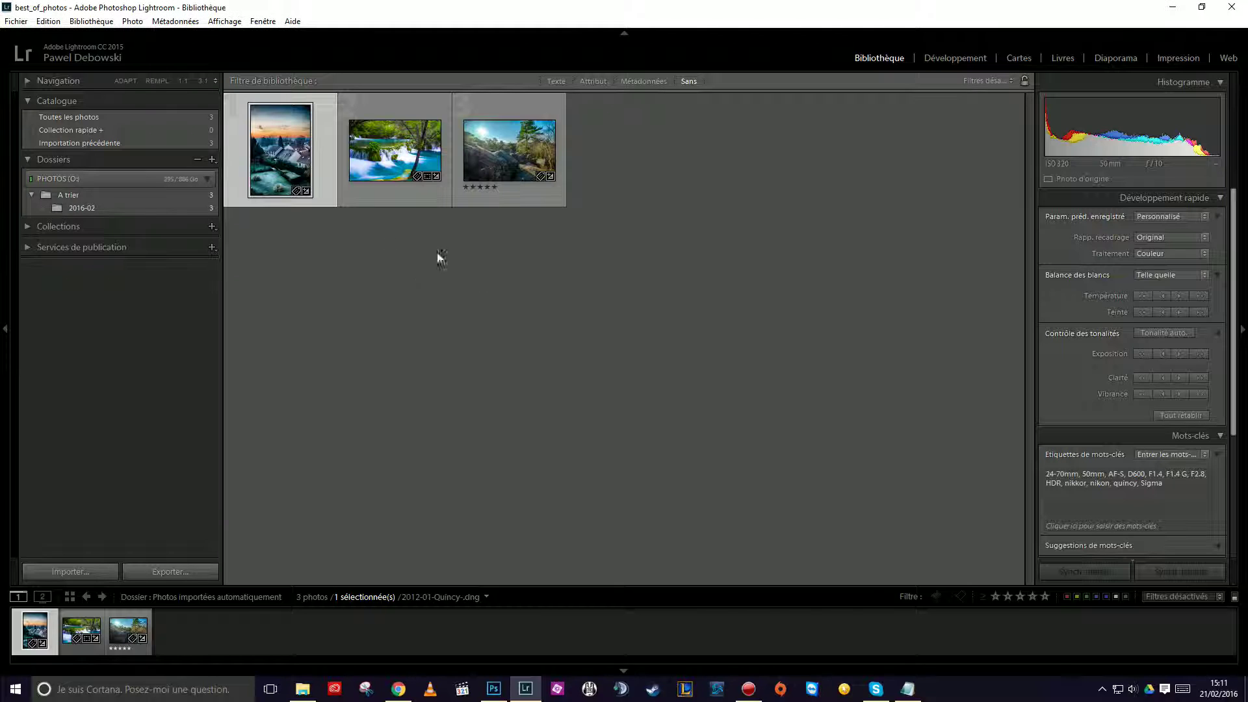
left_click(81, 207)
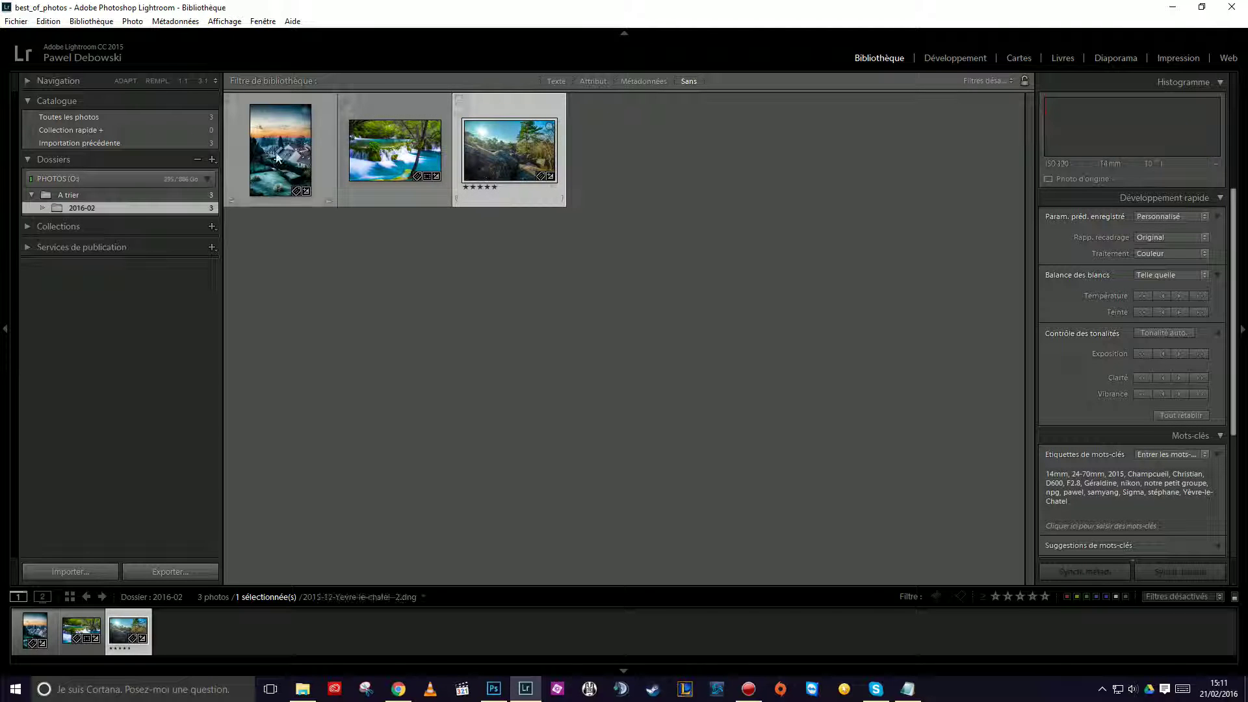
Switch back to the recent main catalogue, Catalogue.lrcat, and relaunch with it.
left_click(16, 21)
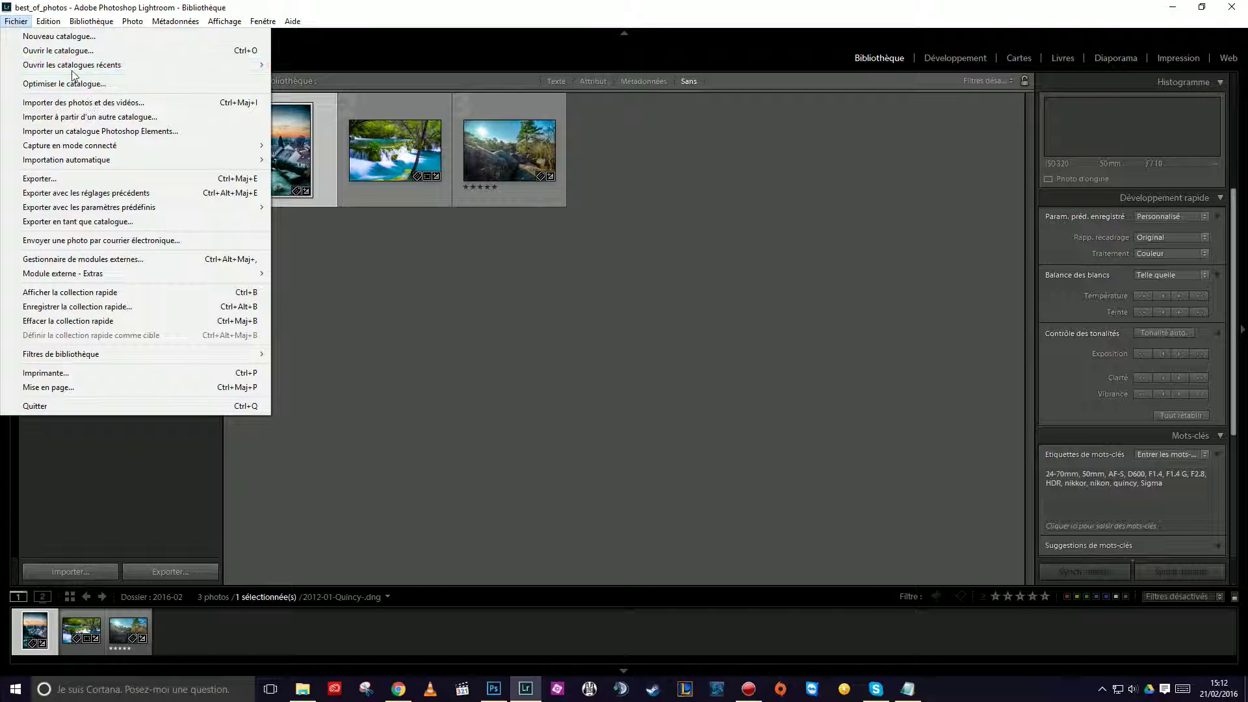
mouse_move(170, 70)
left_click(325, 79)
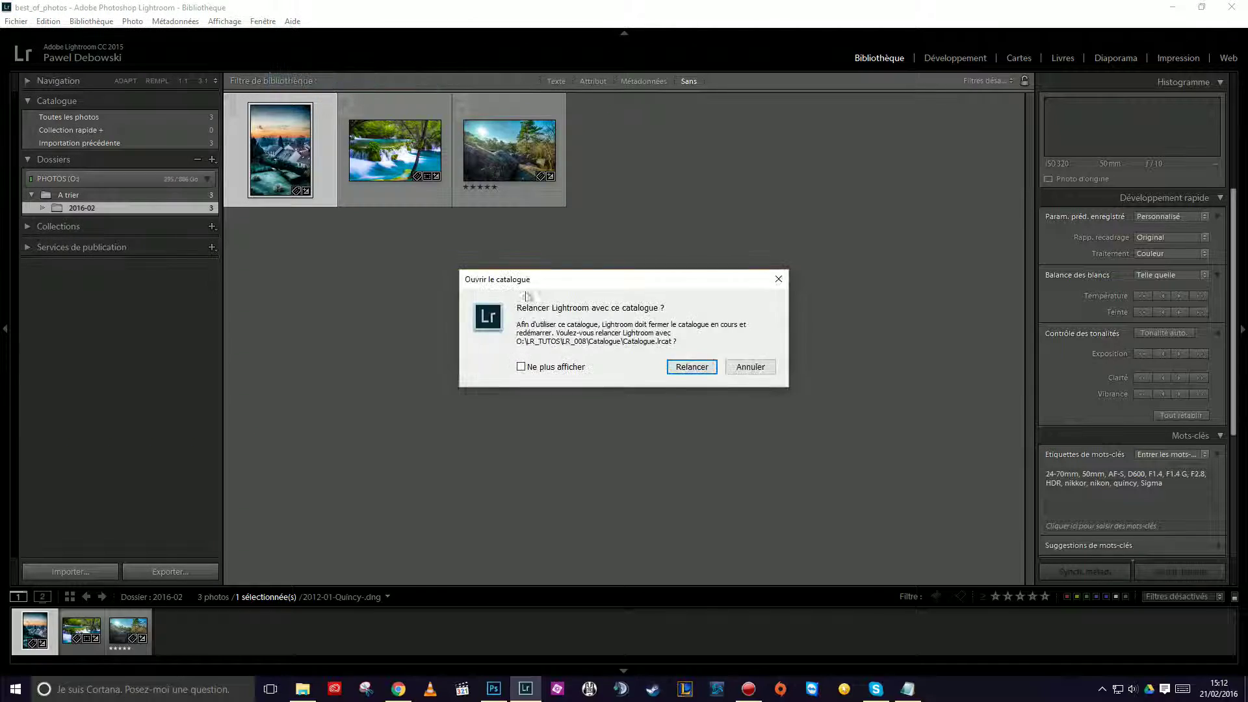
left_click(691, 367)
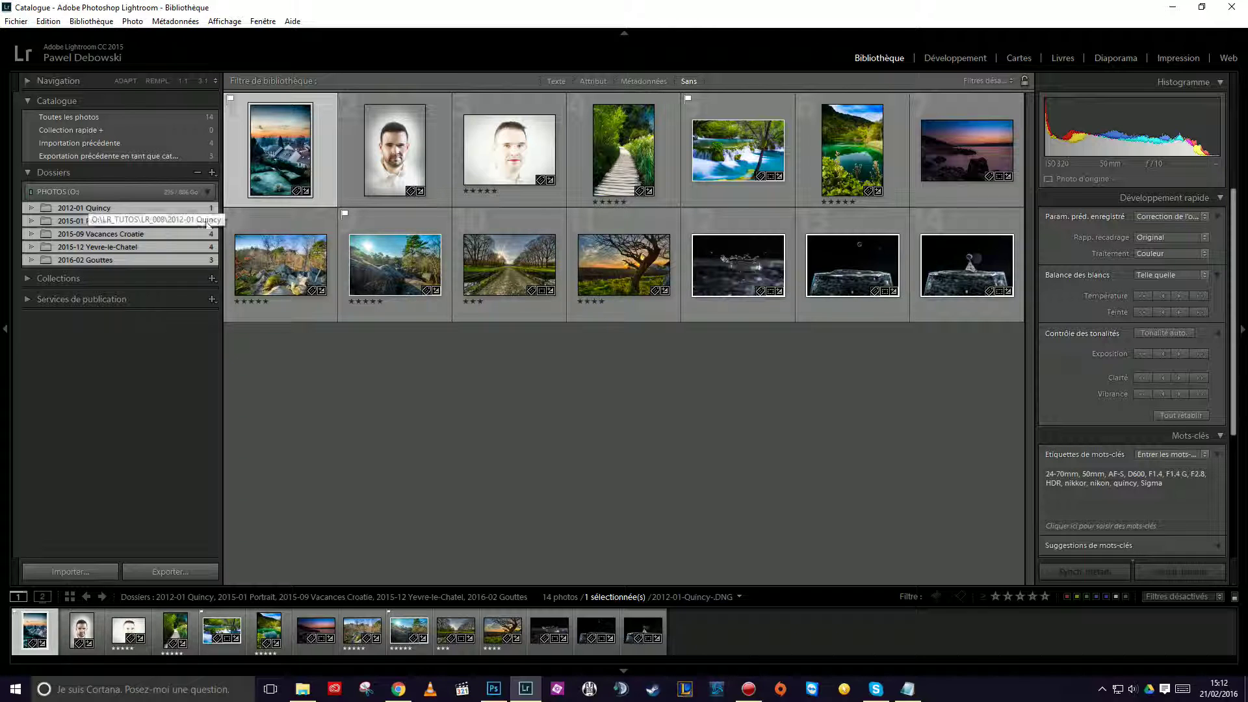
right_click(80, 209)
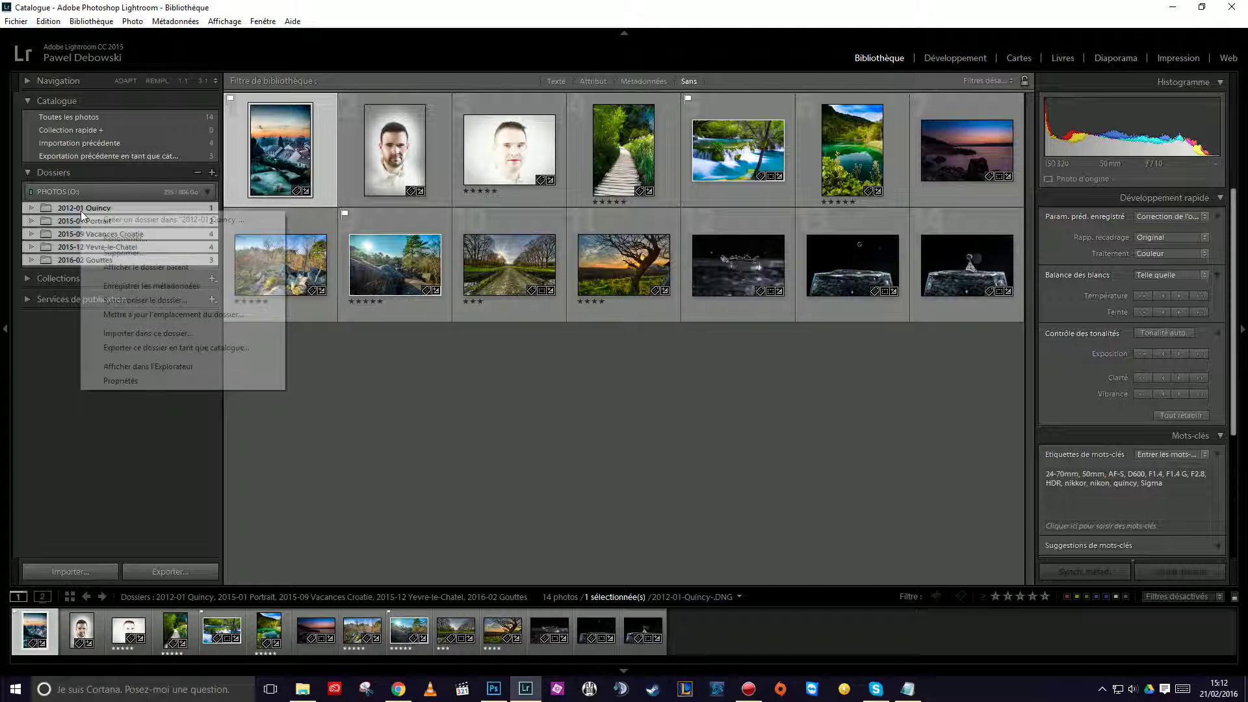
left_click(112, 257)
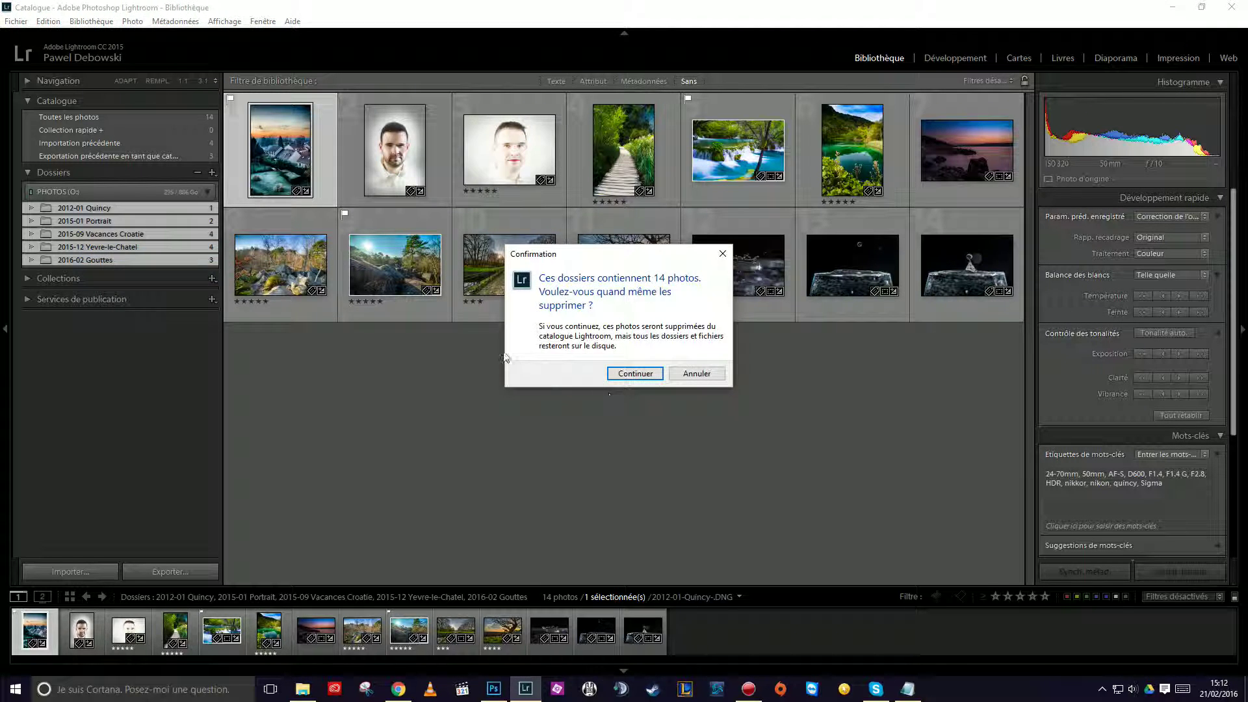
left_click(696, 374)
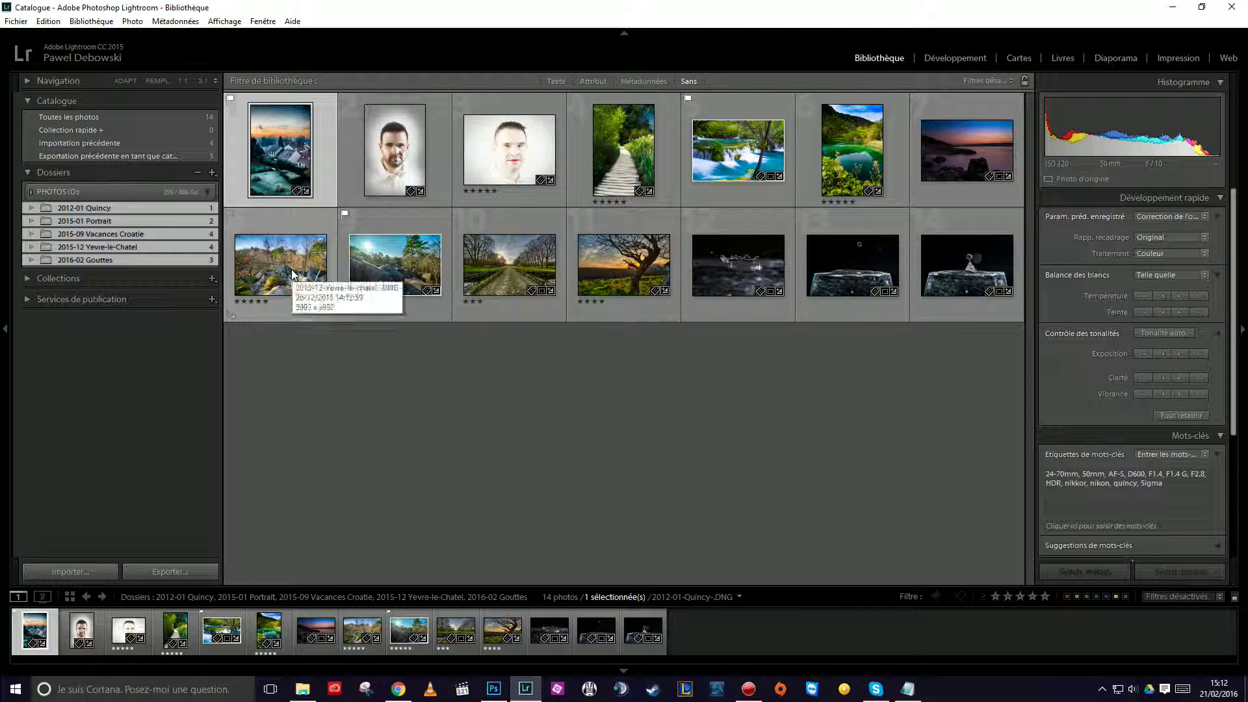
left_click(367, 267)
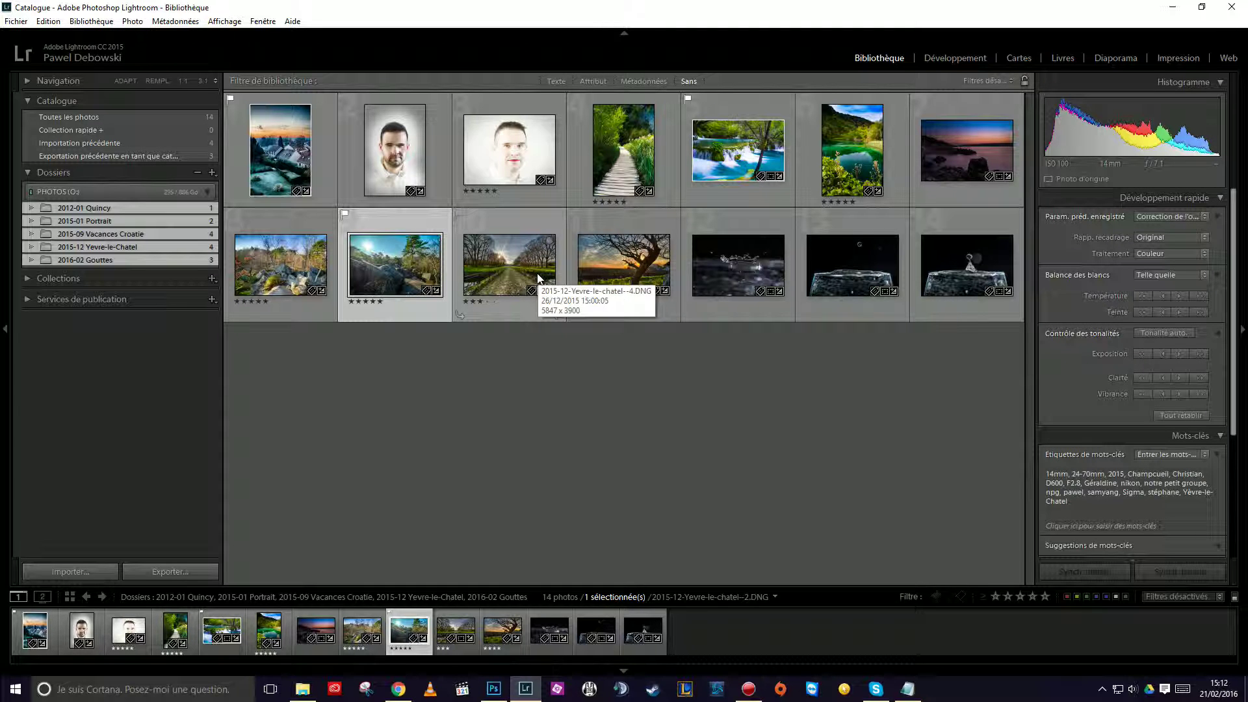
left_click(523, 263)
left_click(394, 265)
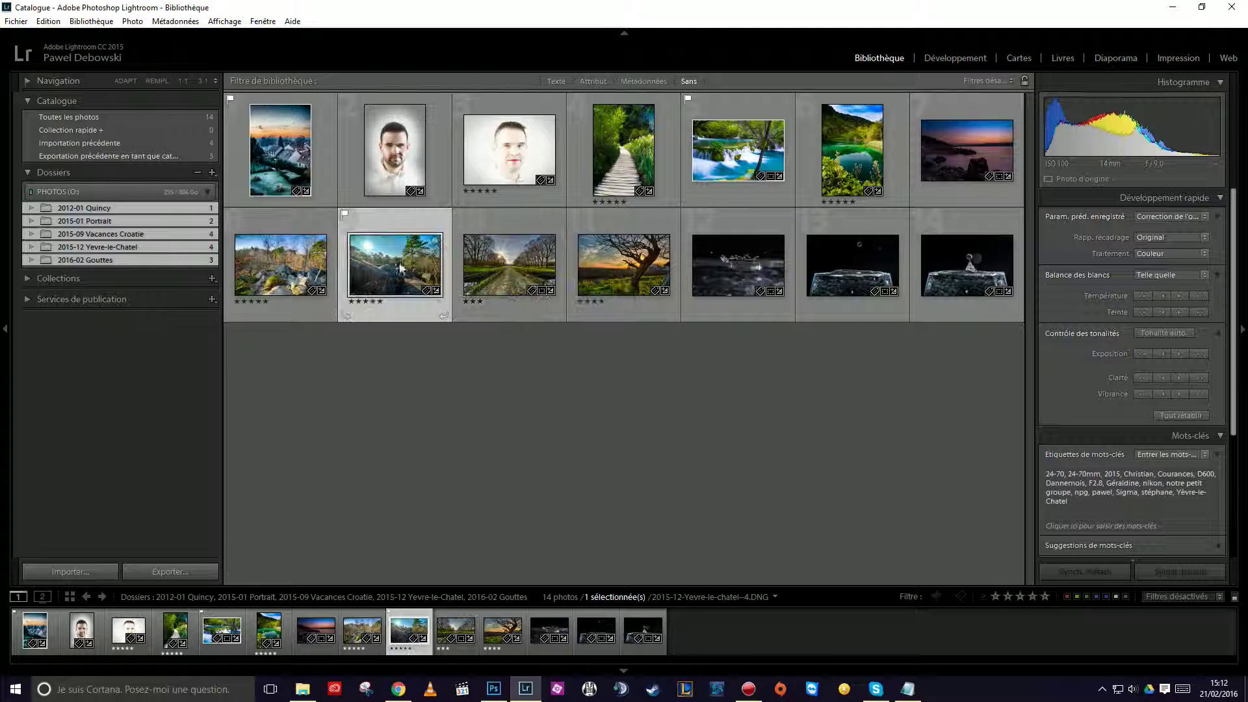
left_click(276, 265)
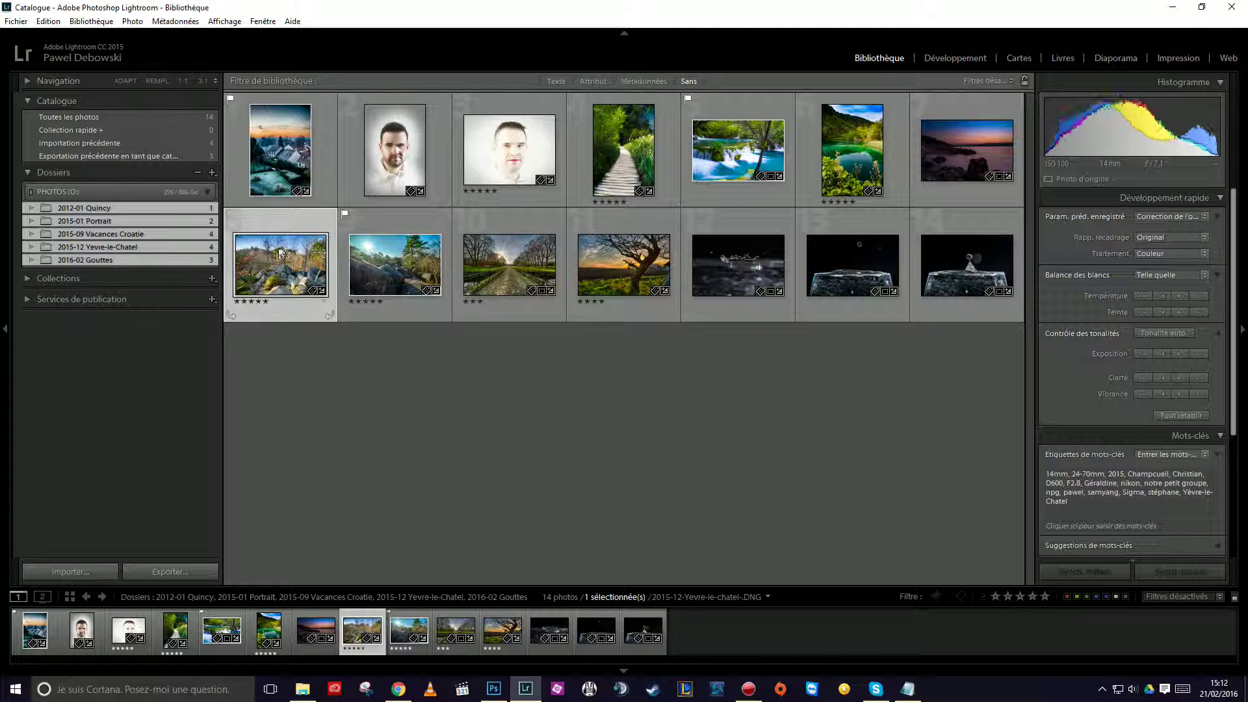
left_click(399, 276)
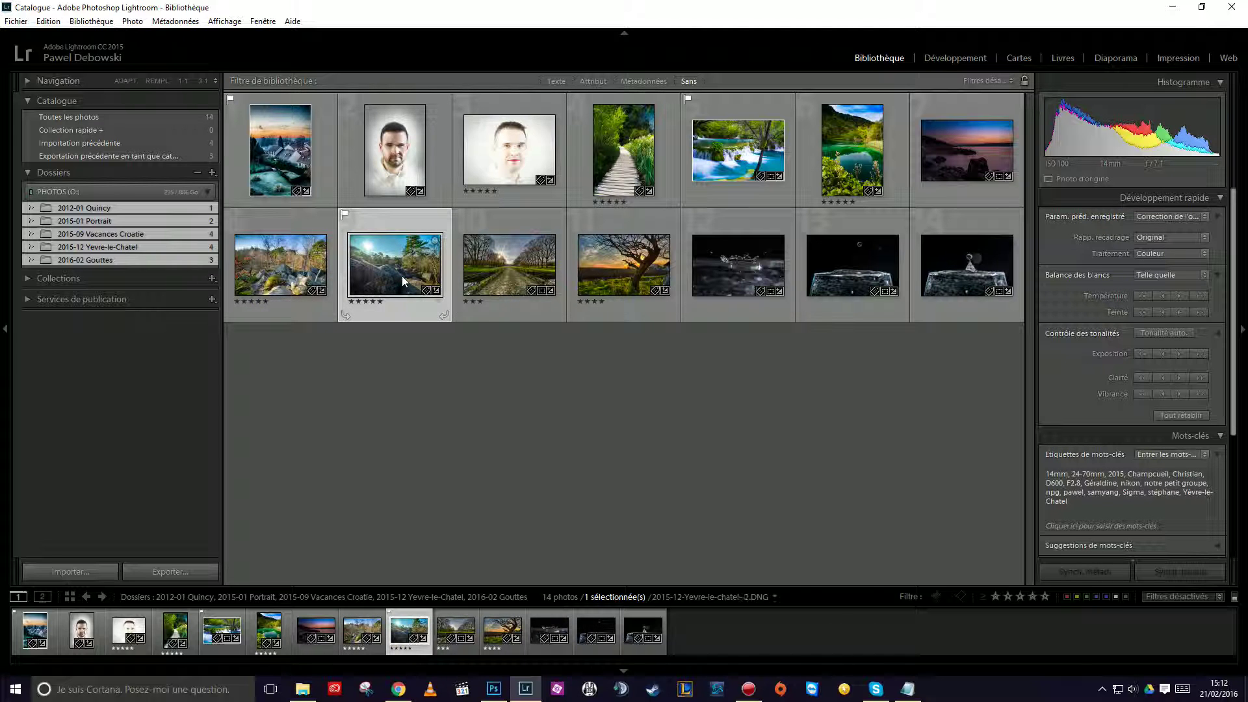
left_click(516, 268)
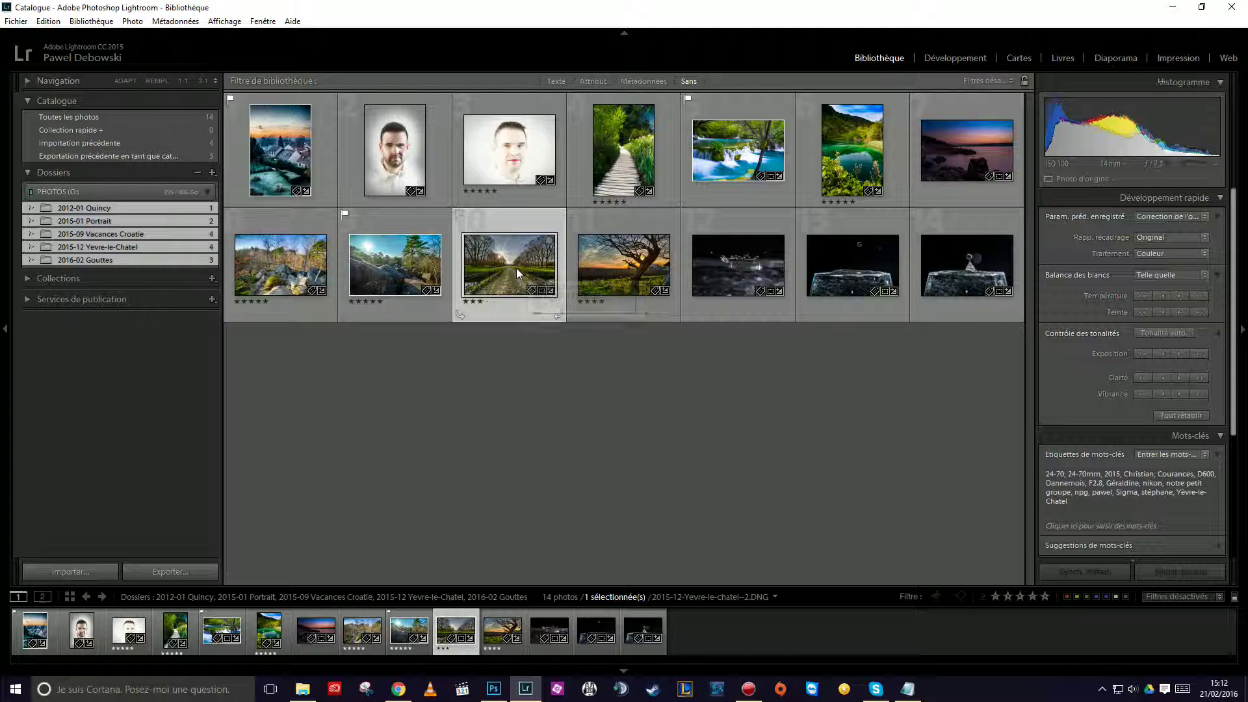